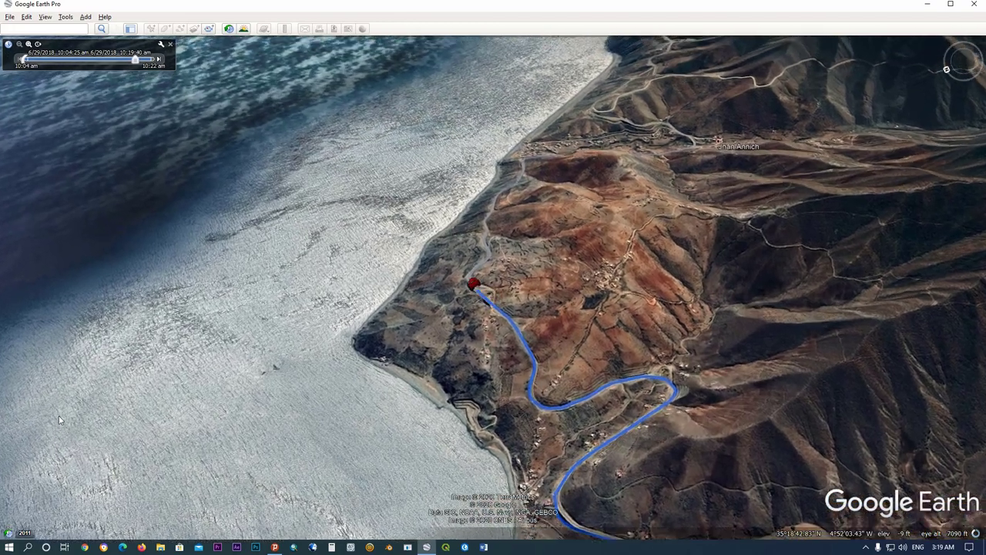
Show the sidebar with the Search, Places and Layers panels while the tour keeps playing
click(130, 28)
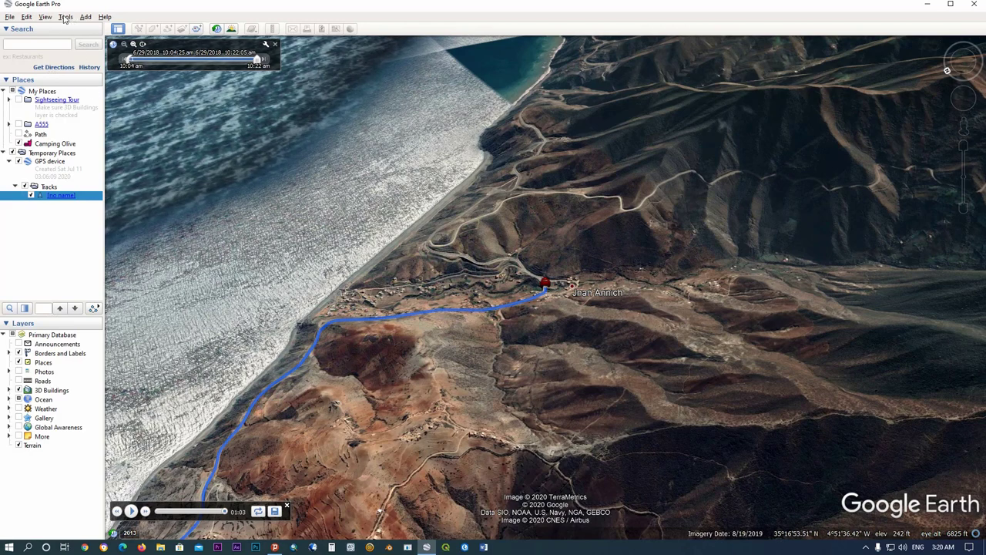
Restore default Touring options (speed 6.0x, tilt 60°, range 100 m), then apply and close
click(66, 17)
click(96, 102)
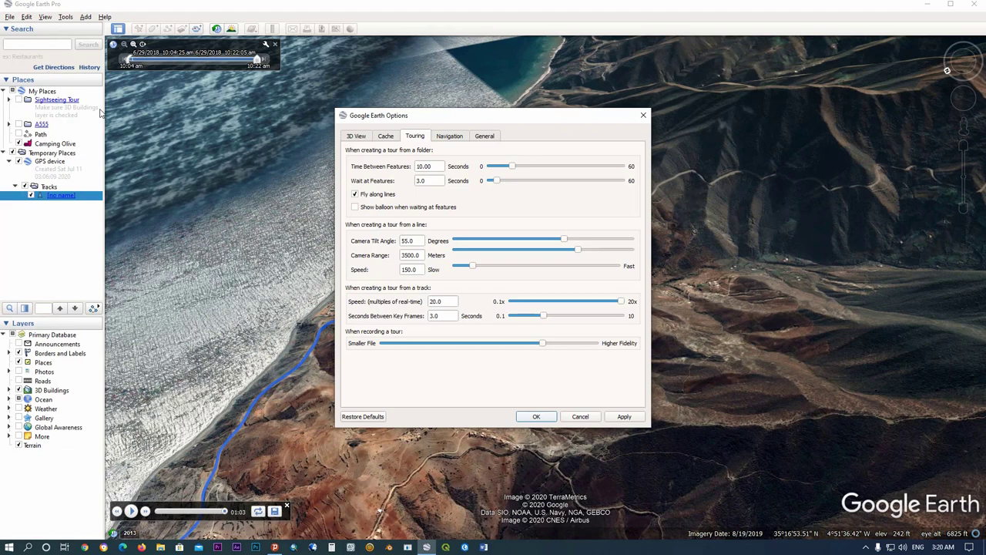
click(355, 136)
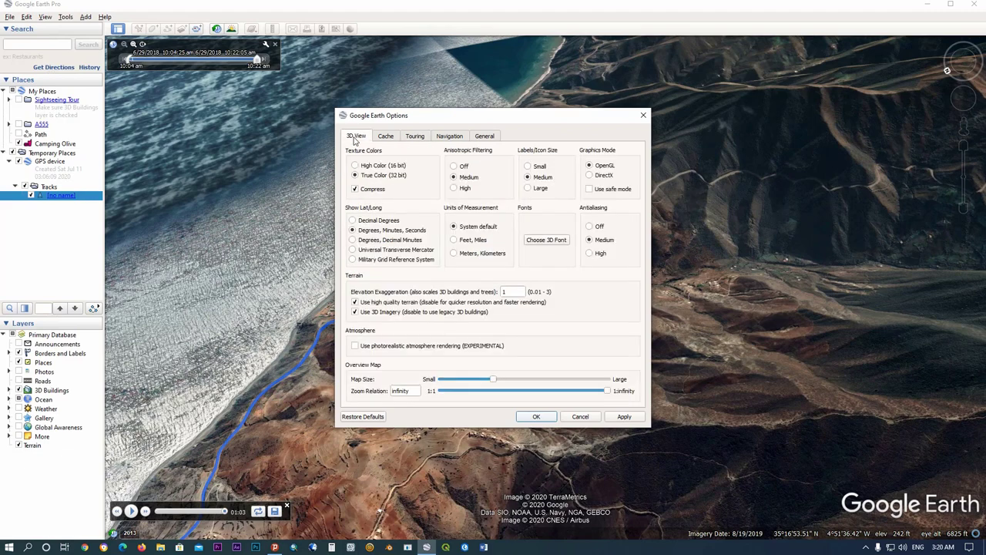
click(373, 416)
click(388, 137)
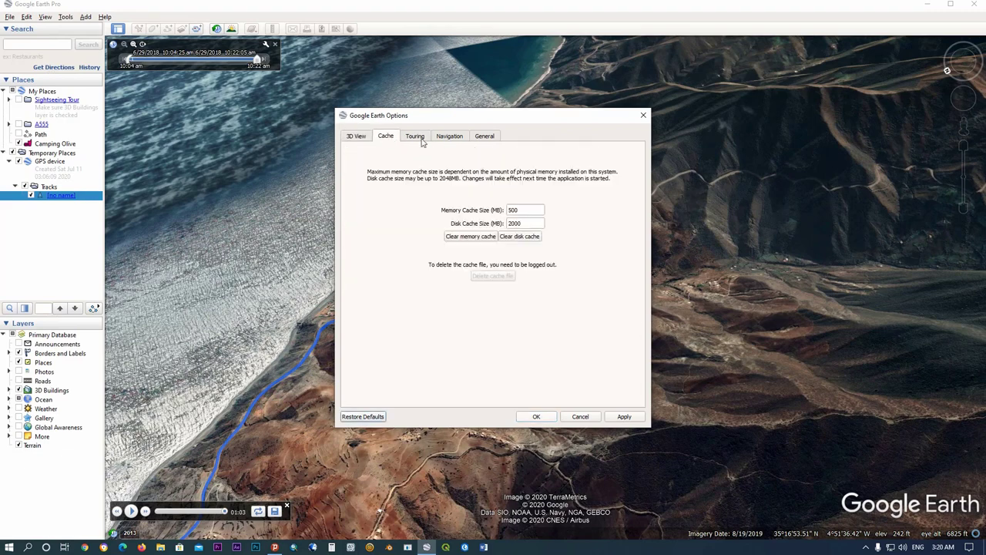
click(418, 138)
click(365, 417)
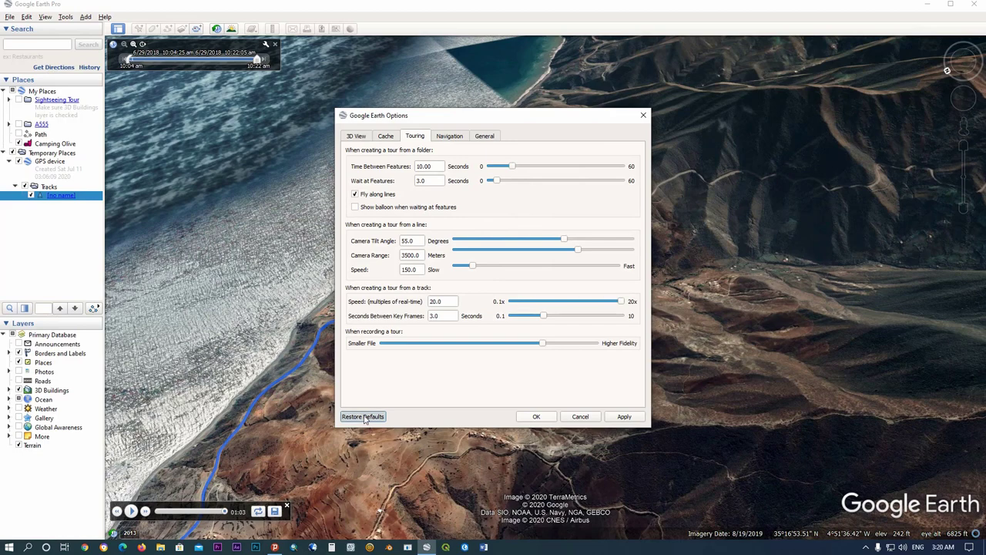
click(626, 416)
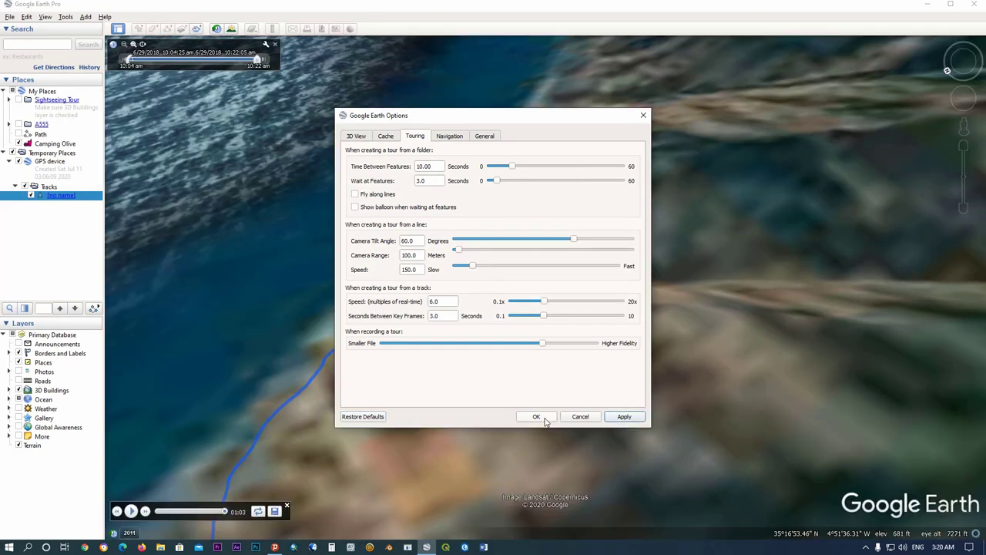
click(537, 416)
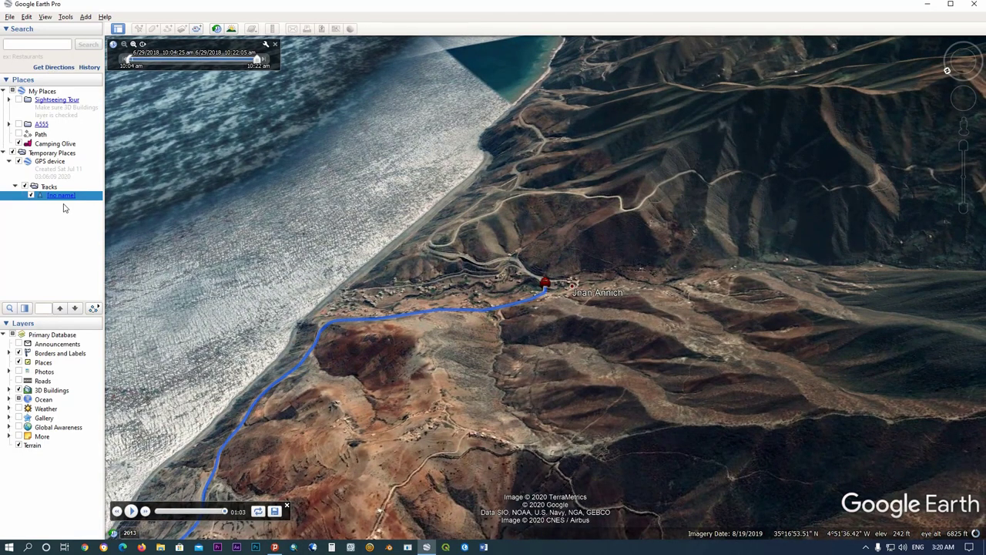
Delete the GPS device entry and its blue track from Temporary Places
right_click(51, 162)
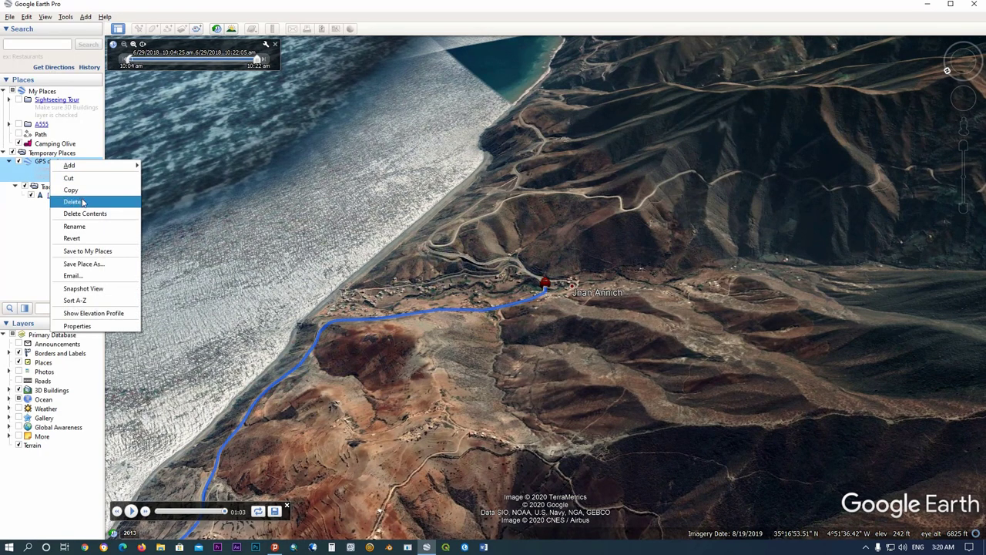
click(73, 202)
click(550, 286)
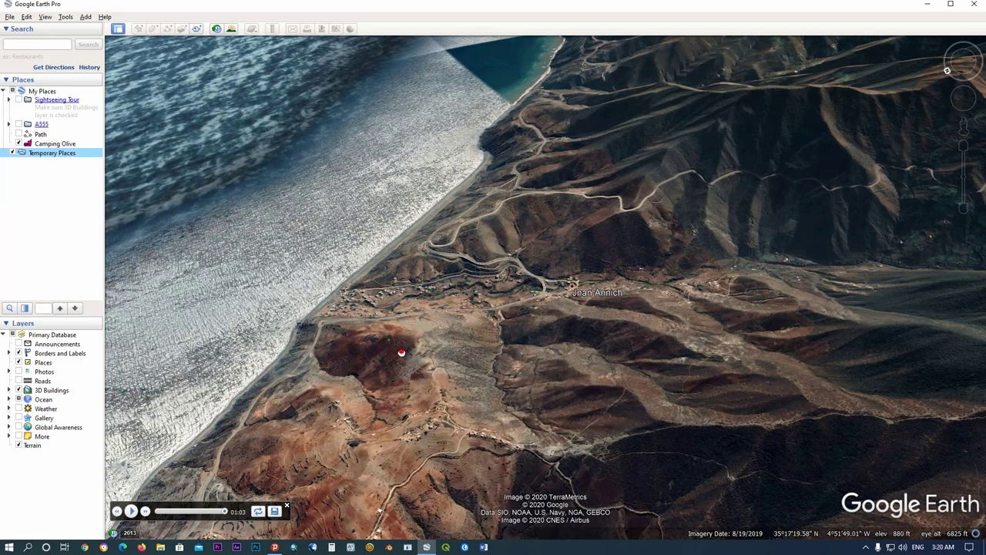
drag(401, 353, 404, 337)
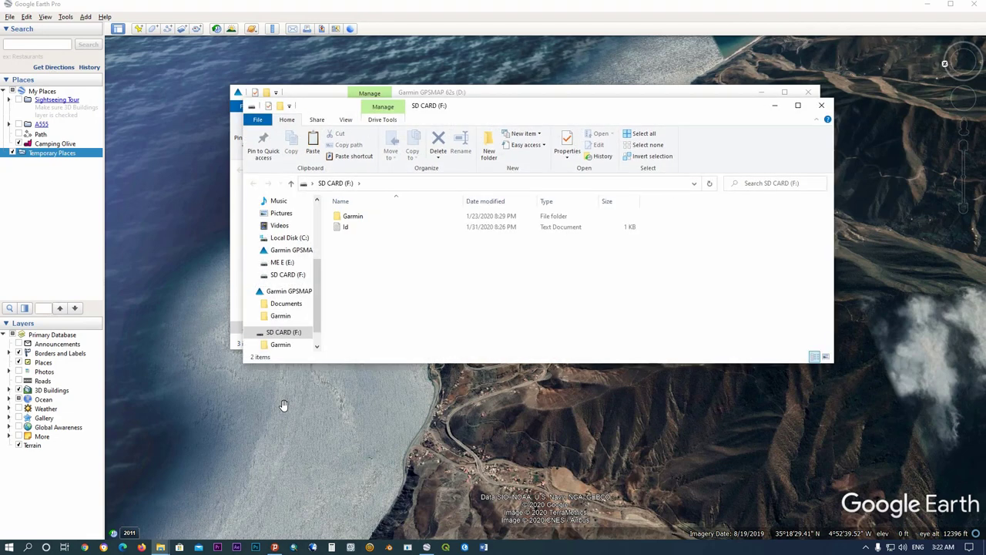
Close the SD CARD and Garmin GPSMAP 62s (D:) Explorer windows
click(822, 108)
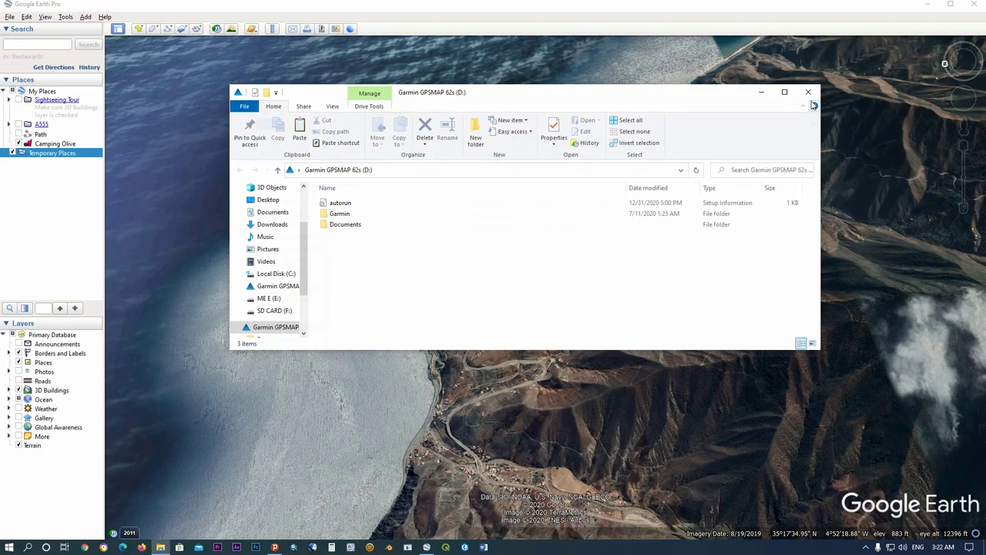
click(807, 92)
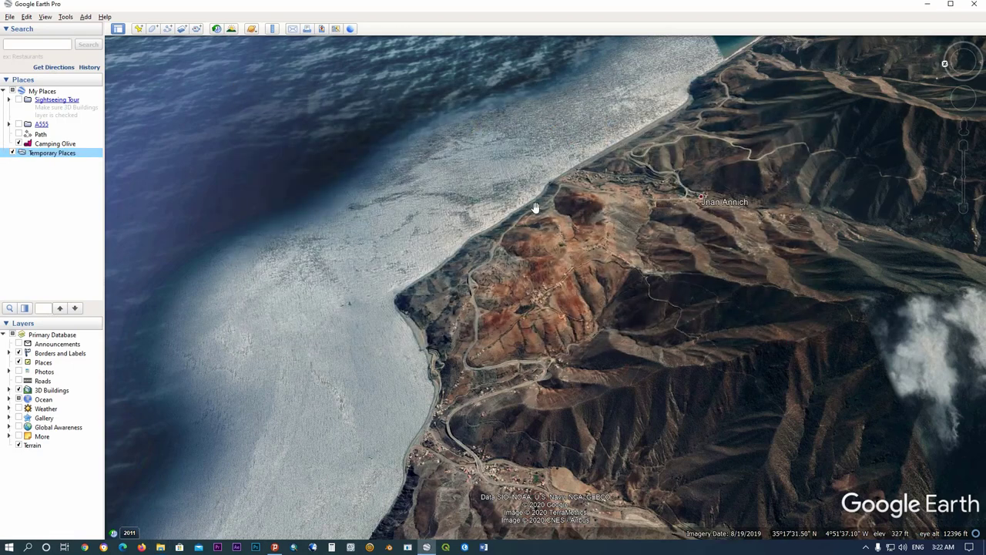
Browse the Open dialog to the D:\Garmin\GPX\Archive folder
click(9, 16)
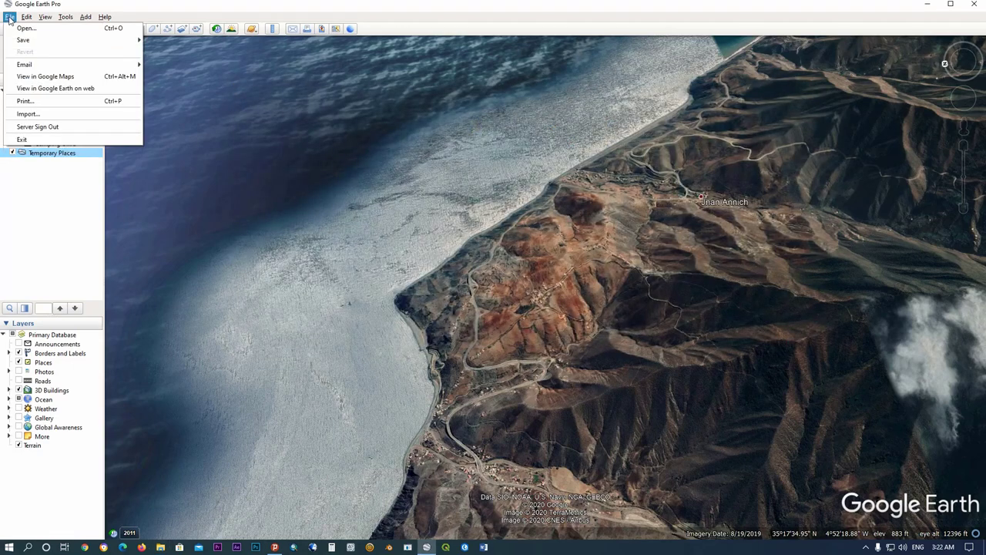
click(64, 30)
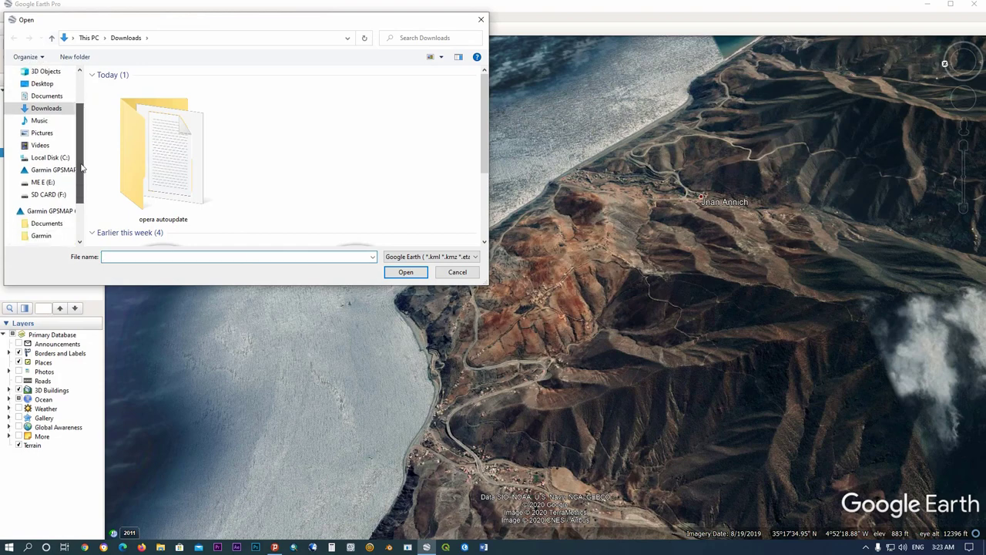
scroll(83, 155, down, 1)
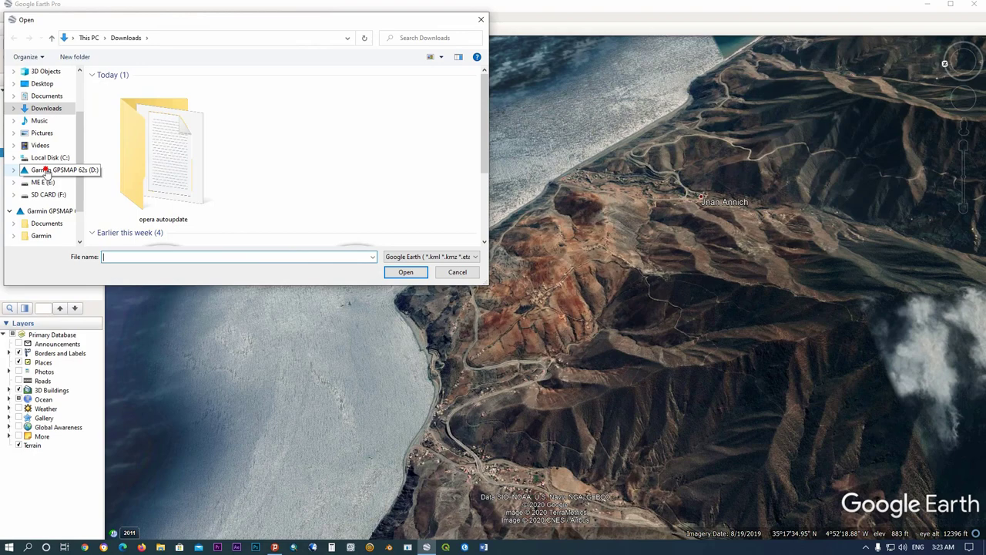
click(46, 173)
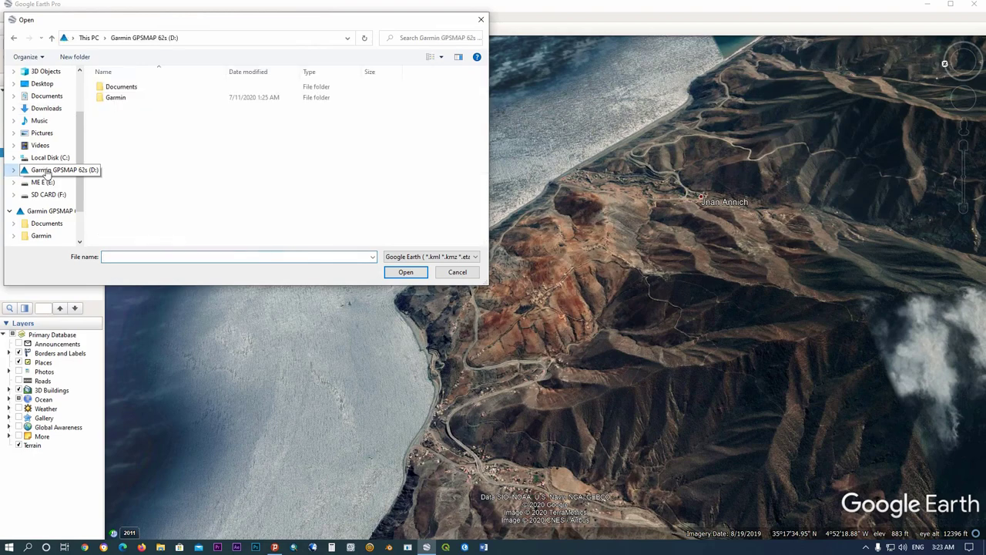
double_click(115, 99)
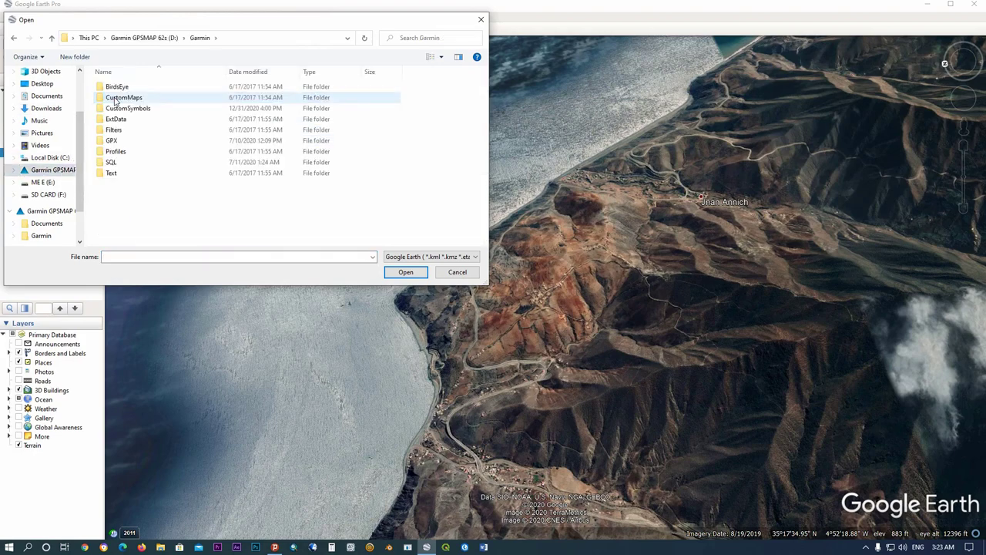
double_click(122, 144)
double_click(116, 88)
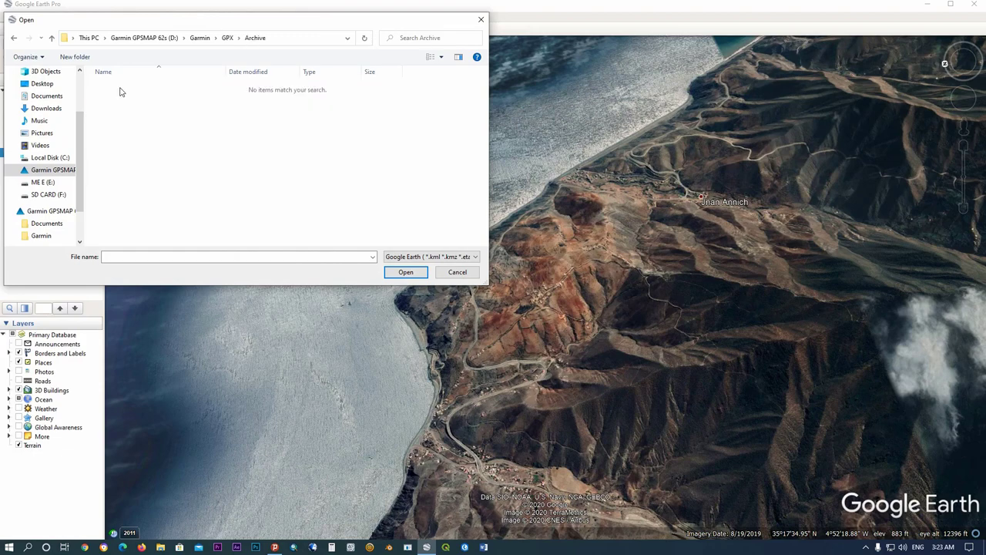
Show All files (*.*) and open 09.07.20 AUTO.gpx
click(421, 256)
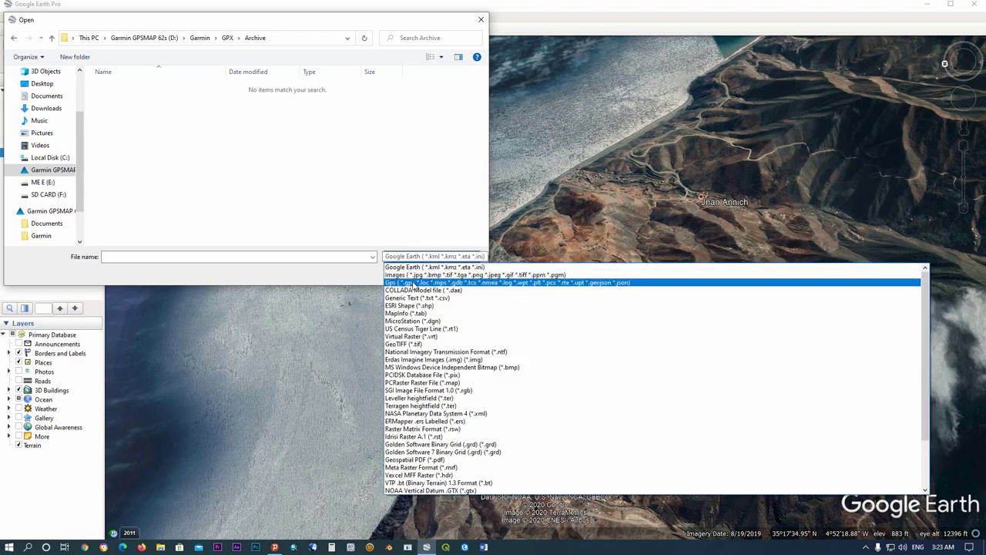
scroll(414, 286, down, 3)
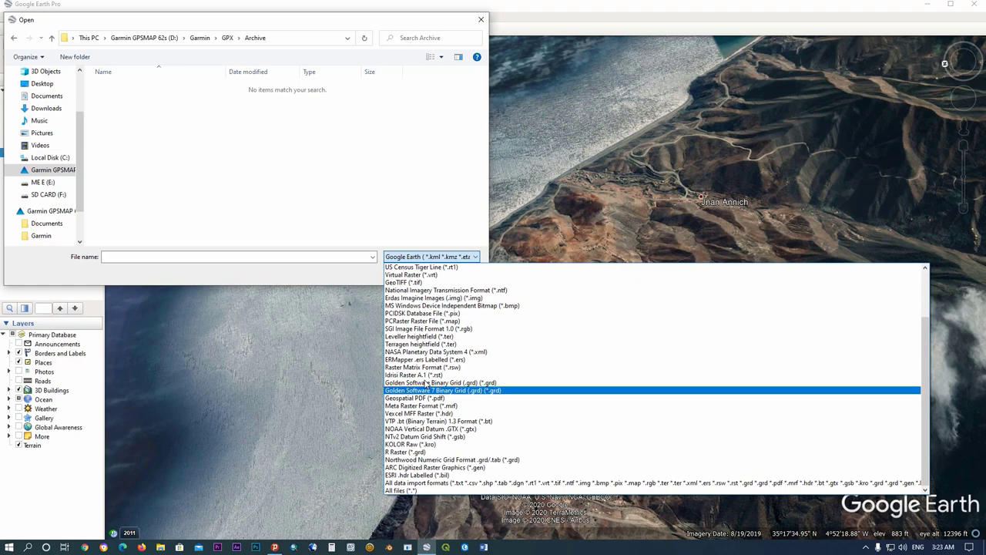
click(411, 491)
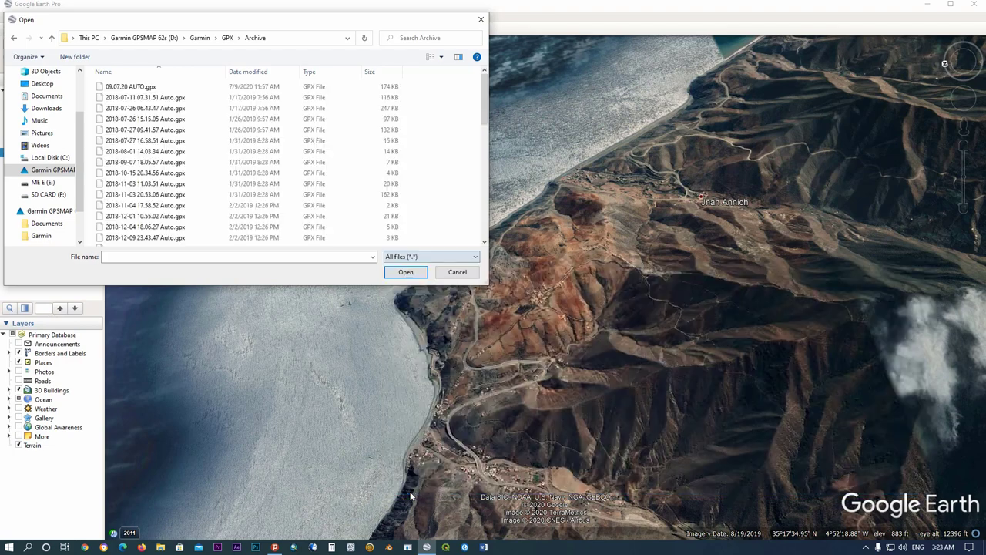
click(154, 89)
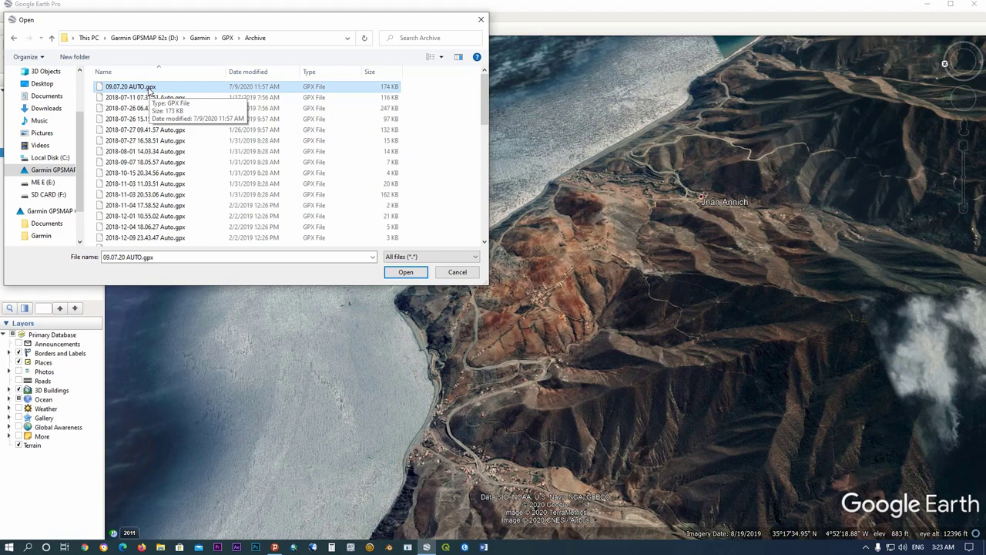
click(405, 273)
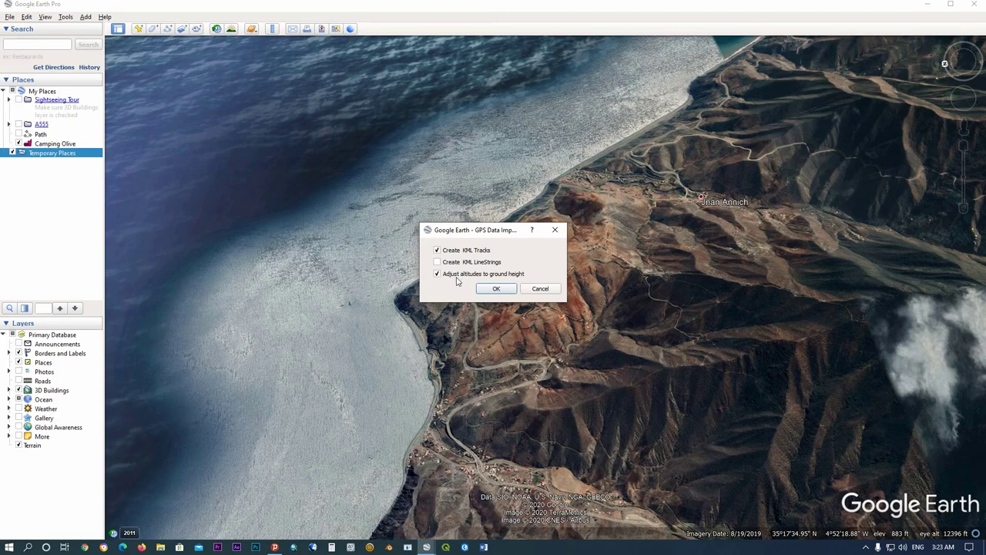
click(499, 289)
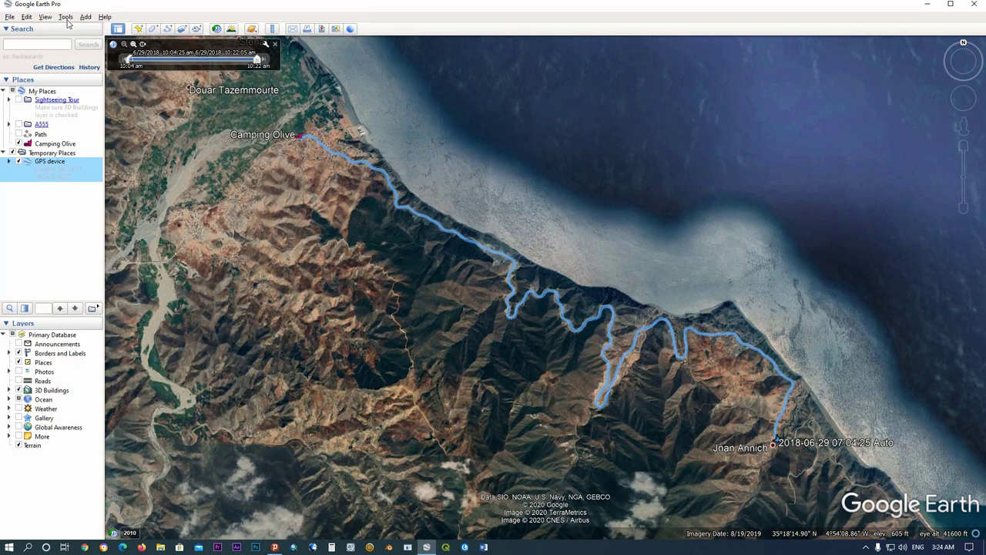
In Touring options, enable Fly along lines and set tilt 55°, range 3500 m, speed 20x
click(67, 20)
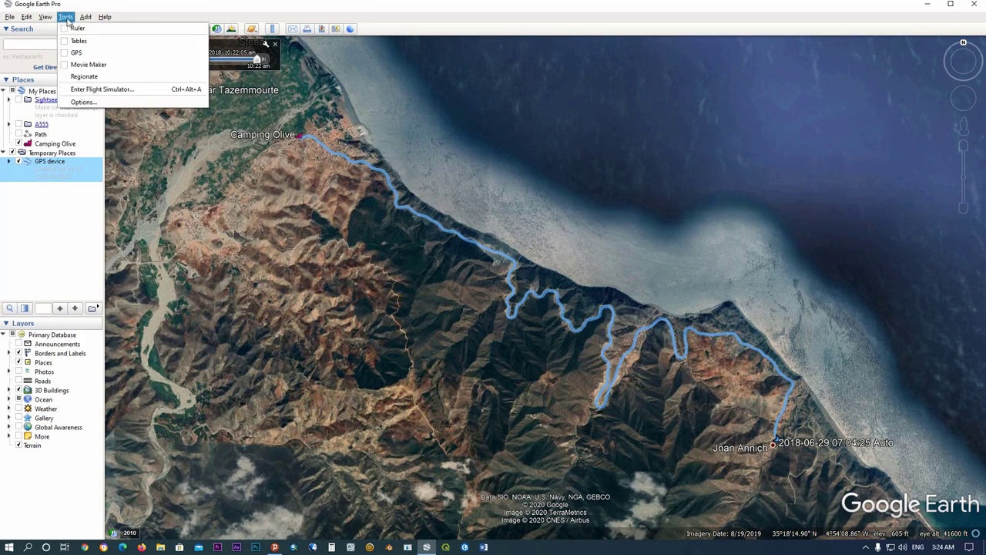
click(98, 105)
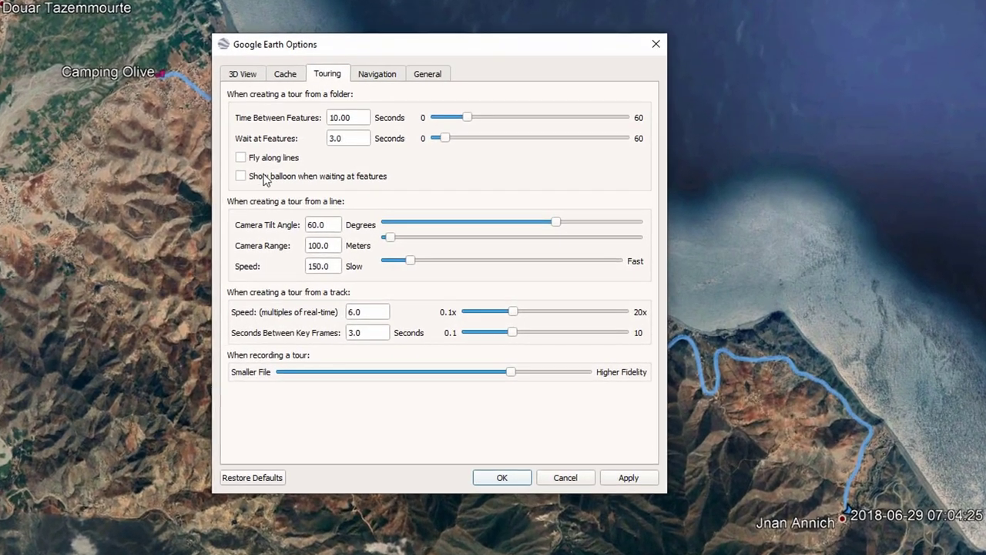
click(243, 158)
drag(317, 225, 299, 229)
text(55)
key(Tab)
text(35)
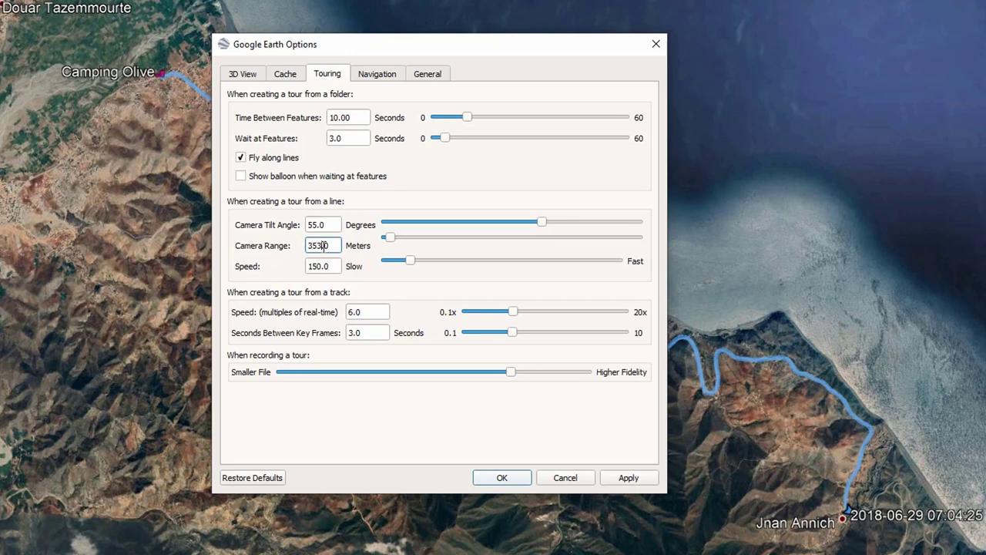
drag(322, 245, 293, 252)
text(3)
drag(514, 315, 650, 325)
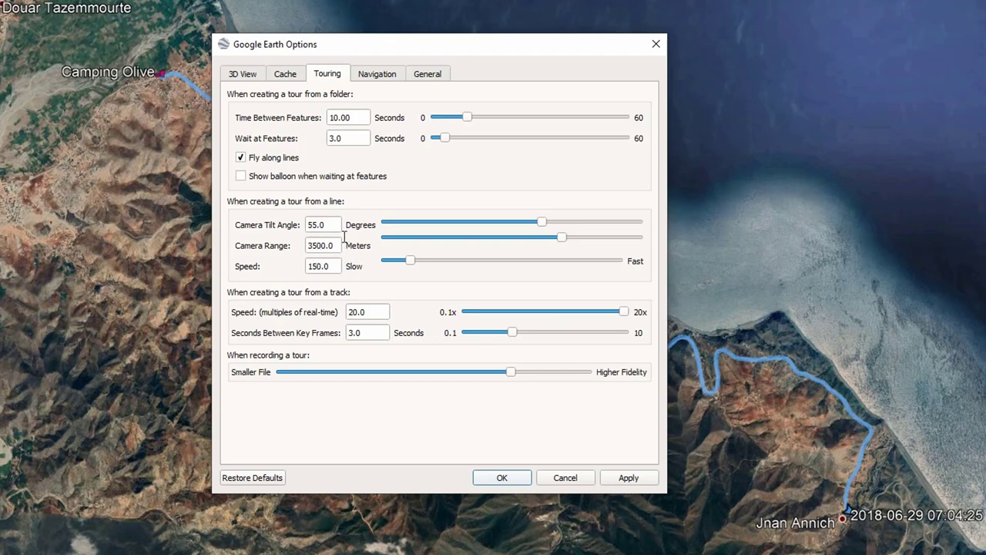
Keep 3D View elevation exaggeration at 1, then apply the settings and close Options
click(243, 74)
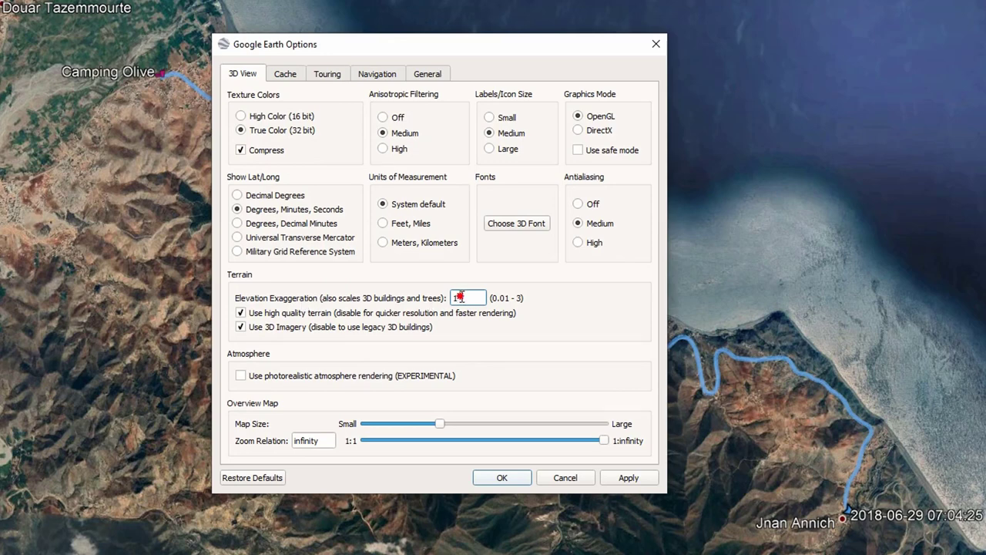
drag(459, 297, 450, 298)
click(635, 478)
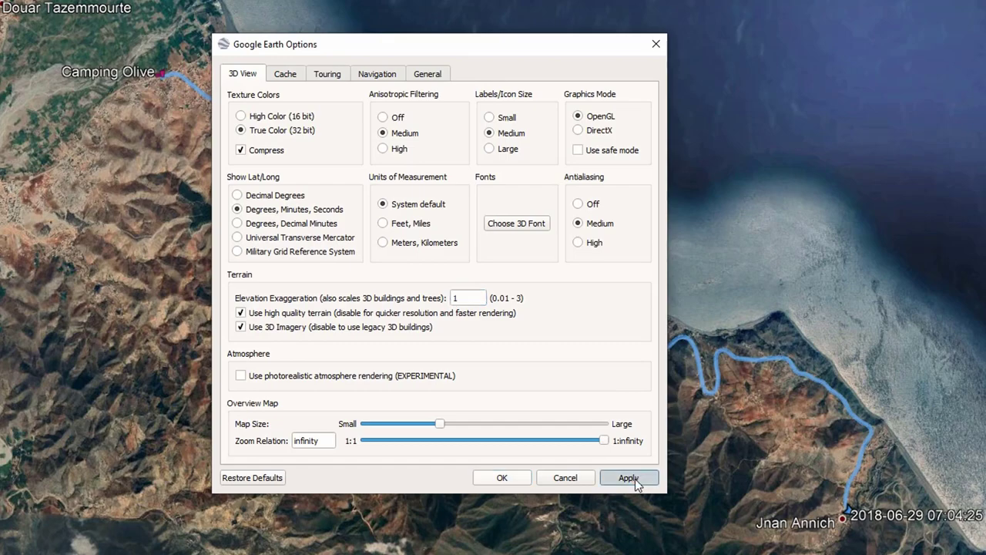
click(502, 483)
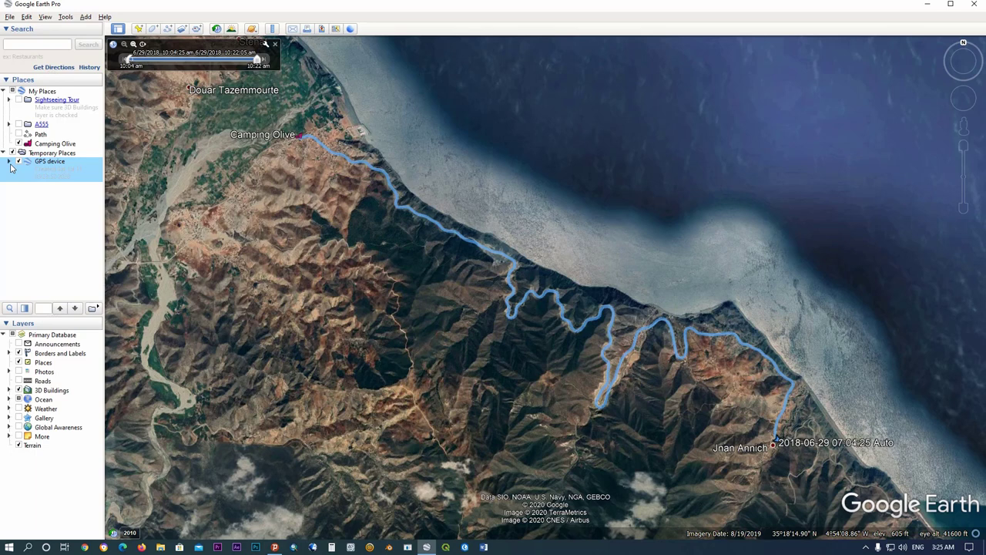
Open the GPS track's properties from GPS device > Tracks and clear its name
click(9, 161)
click(15, 186)
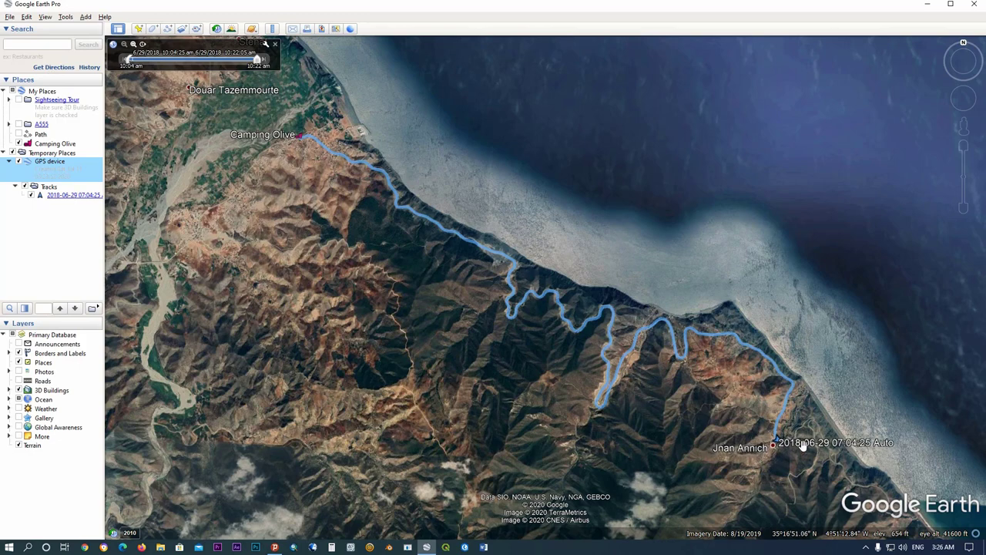
right_click(64, 198)
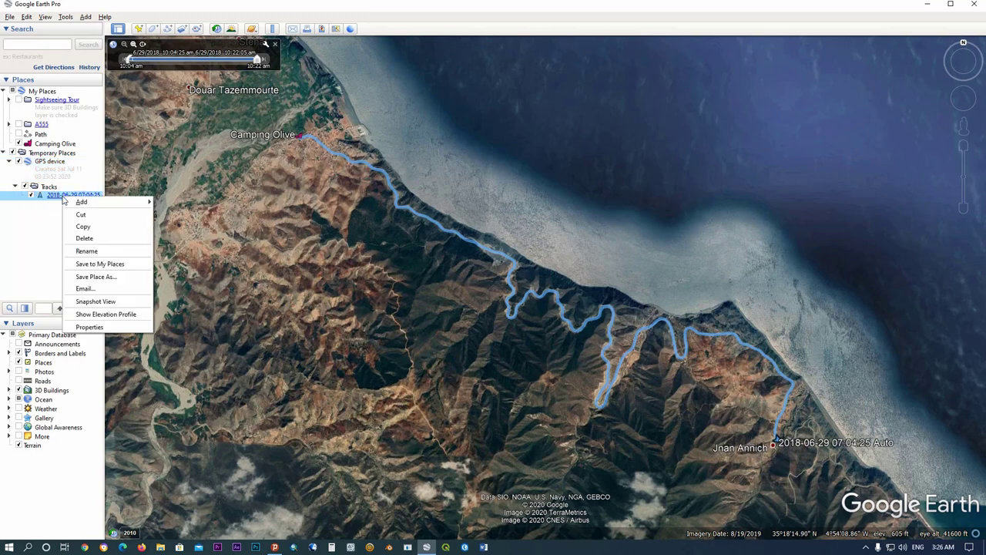
click(88, 328)
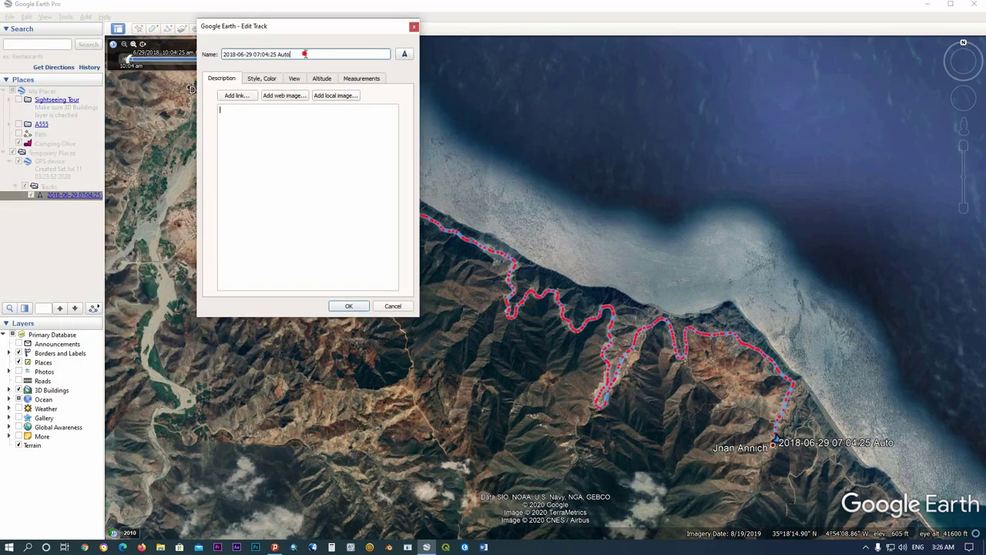
drag(304, 53, 187, 60)
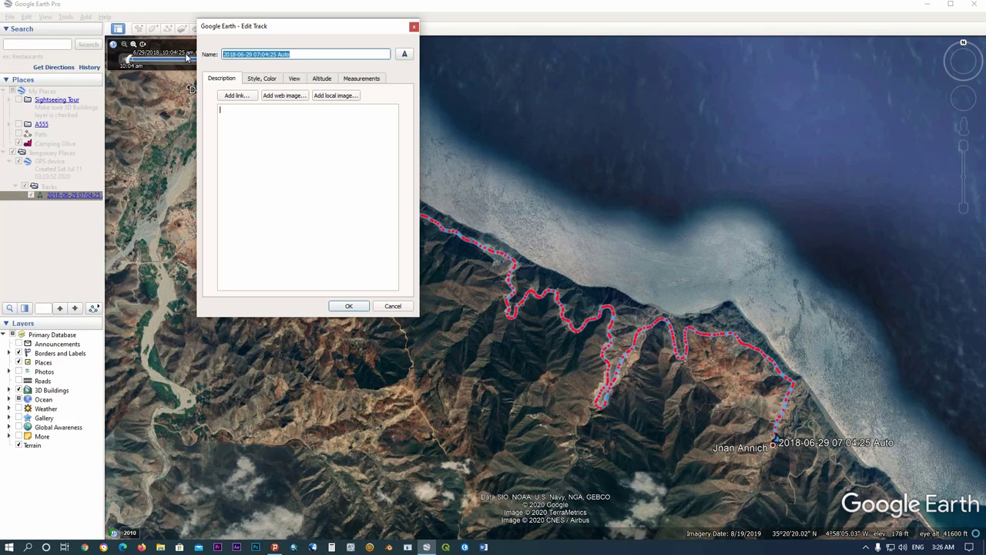
key(Delete)
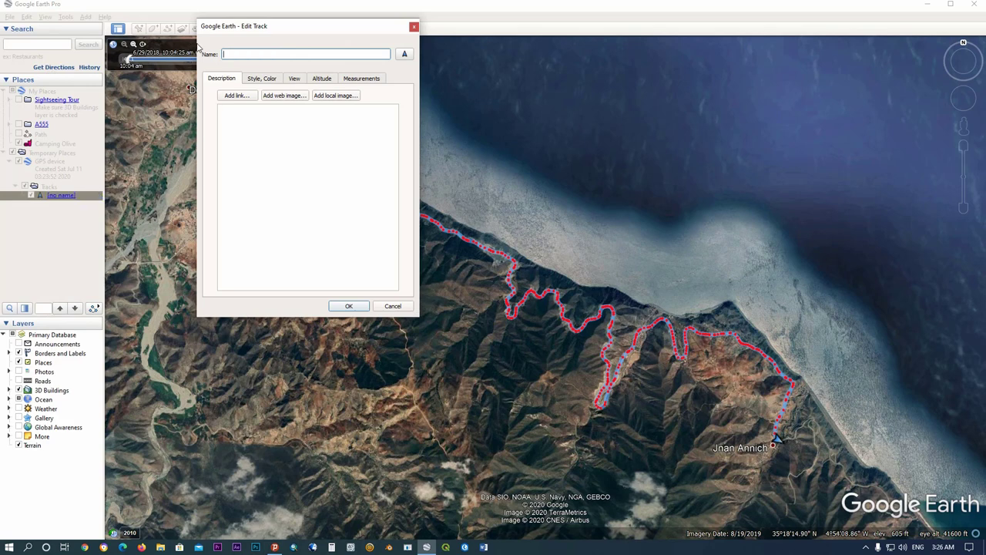
Colour the track line light blue (#00aaff) and its icon blue, then save
click(259, 79)
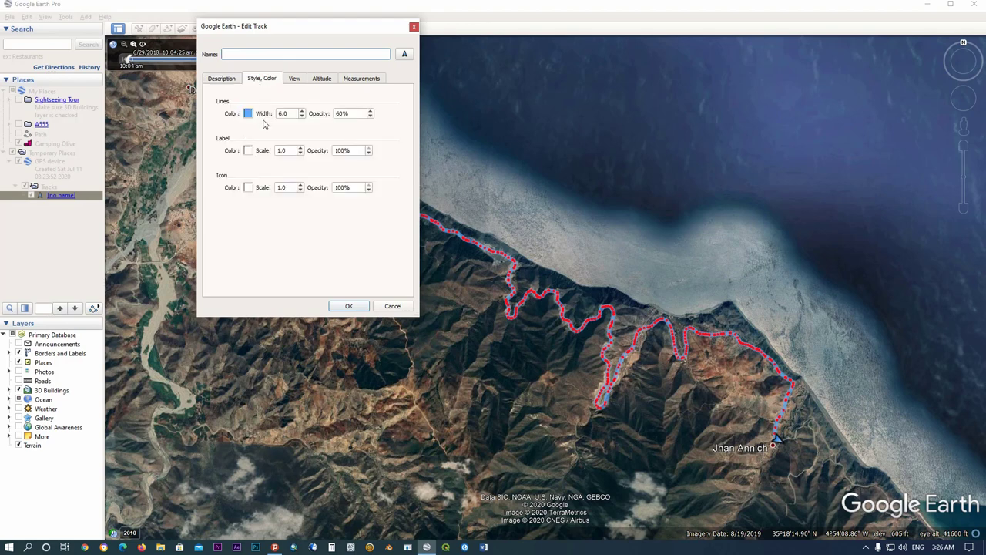
click(248, 114)
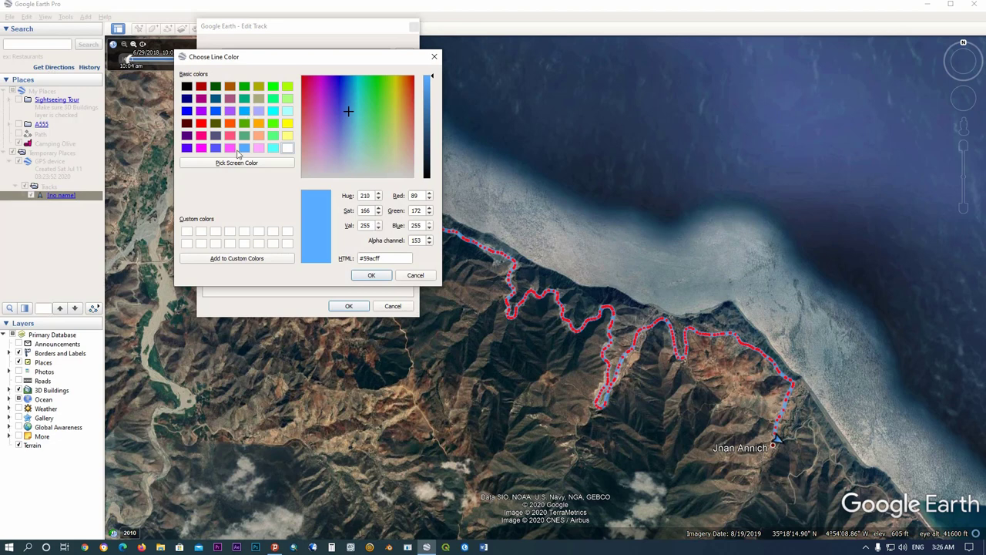
click(244, 111)
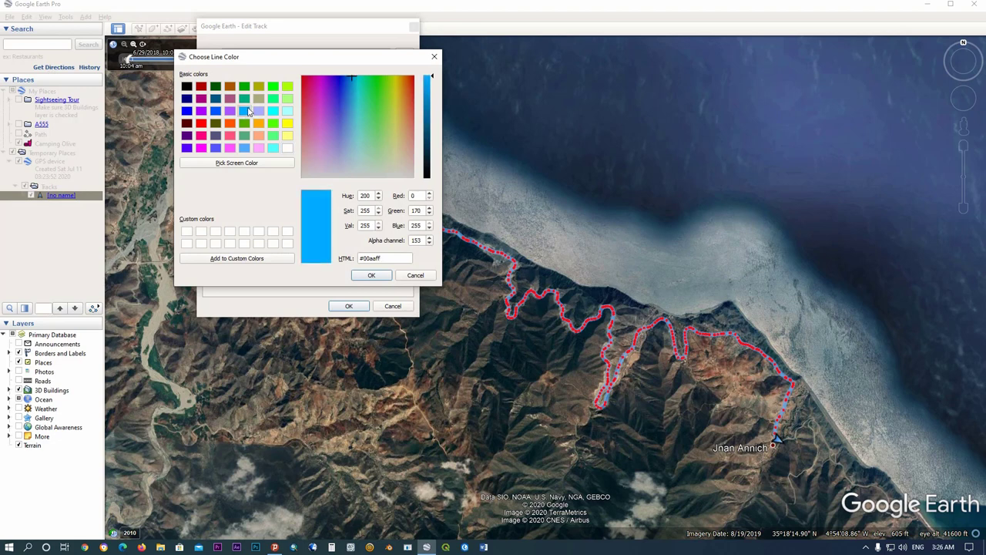
click(368, 275)
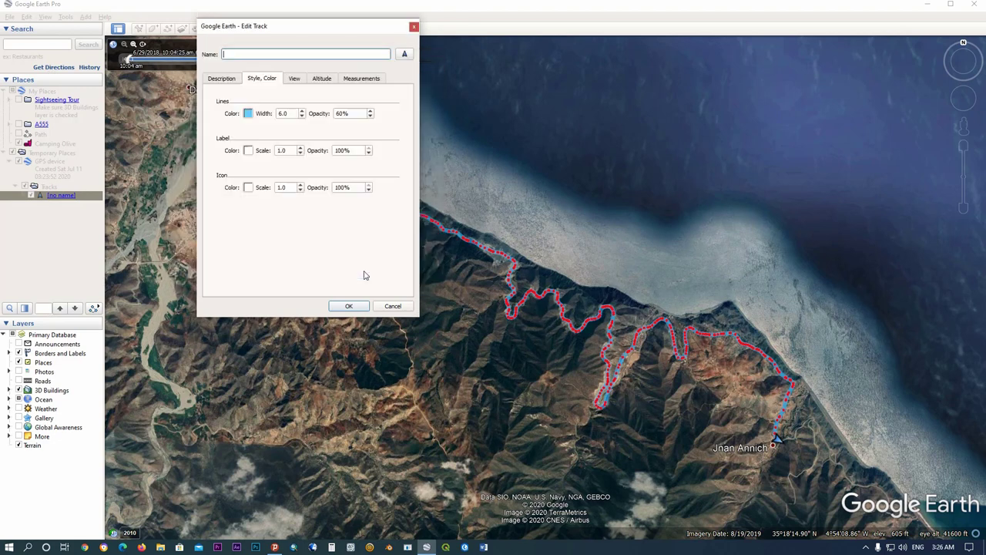
click(248, 187)
click(187, 111)
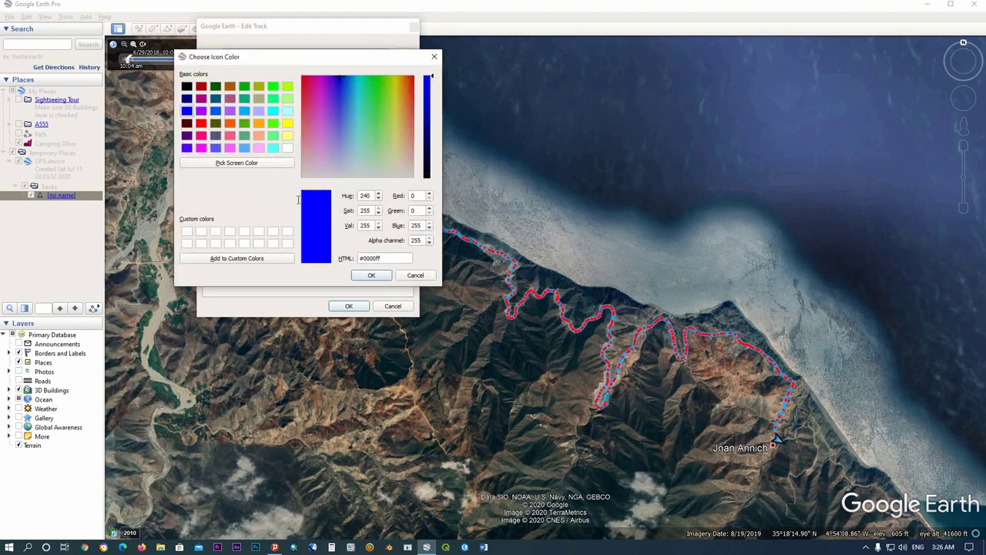
click(371, 275)
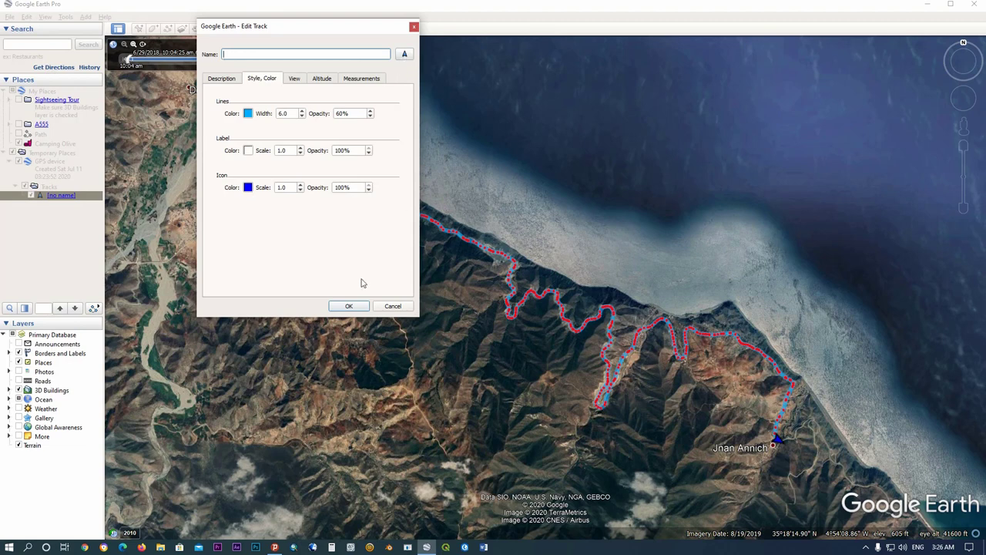
click(349, 306)
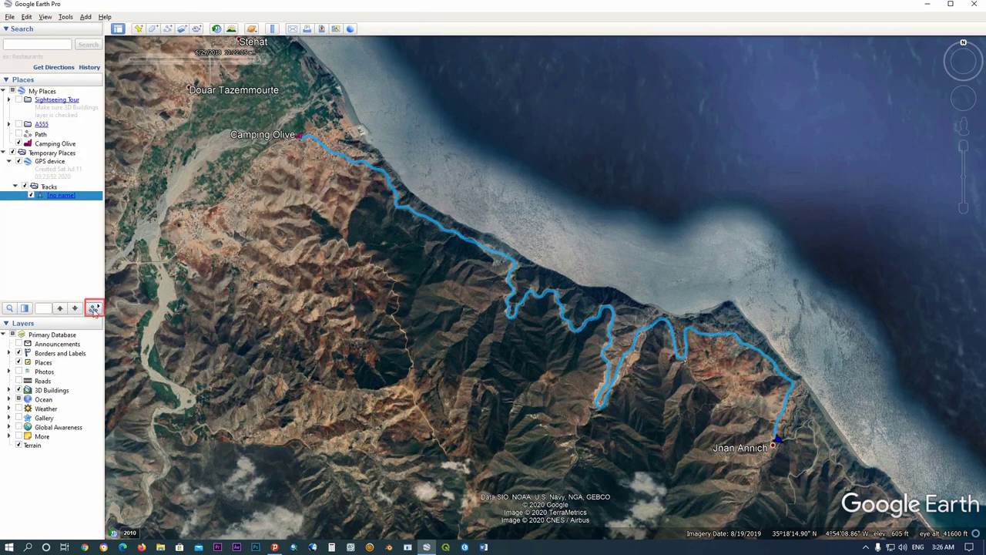
Play the tour along the unnamed blue track until it ends at Jnan Annich
click(93, 308)
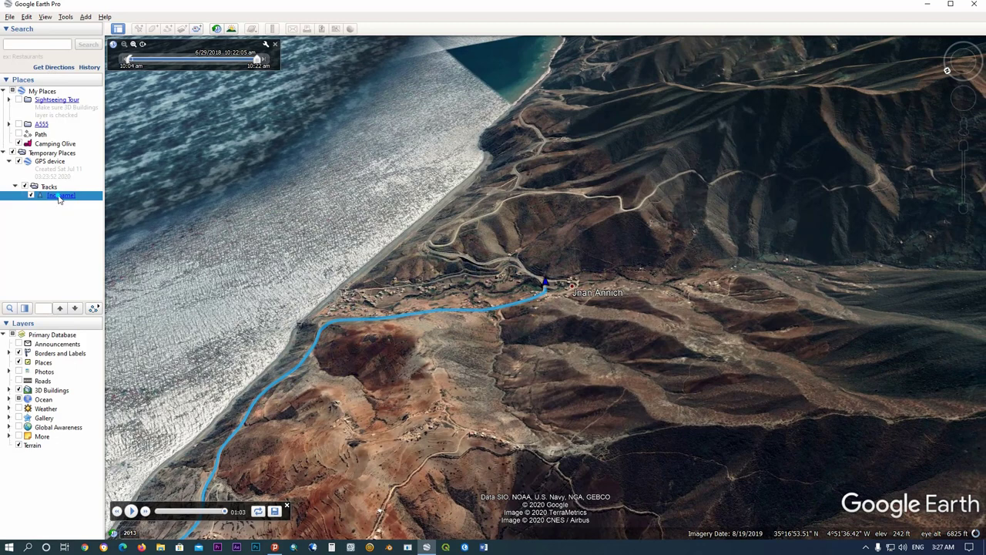
Start recording a new tour and play the track flythrough from near its start
right_click(59, 198)
mouse_move(111, 201)
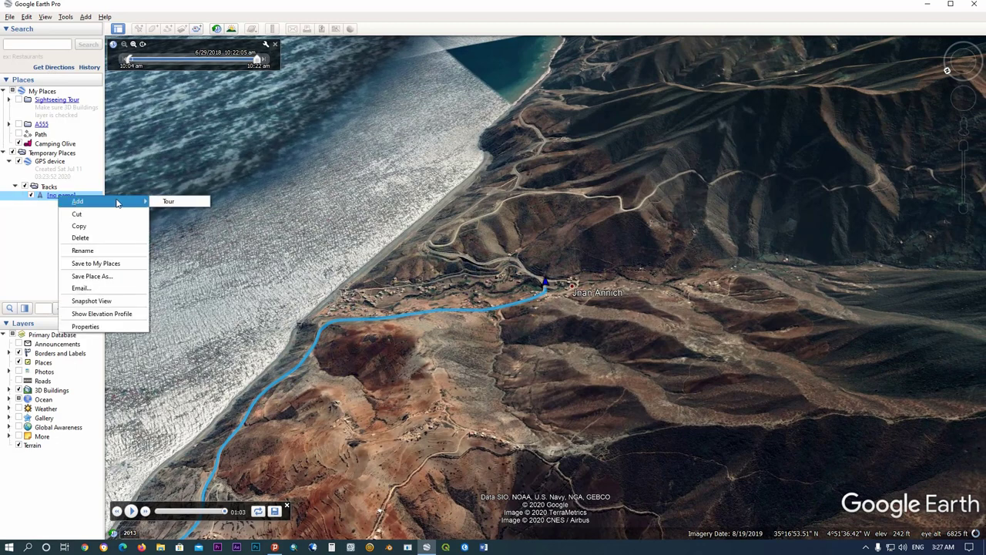
click(183, 202)
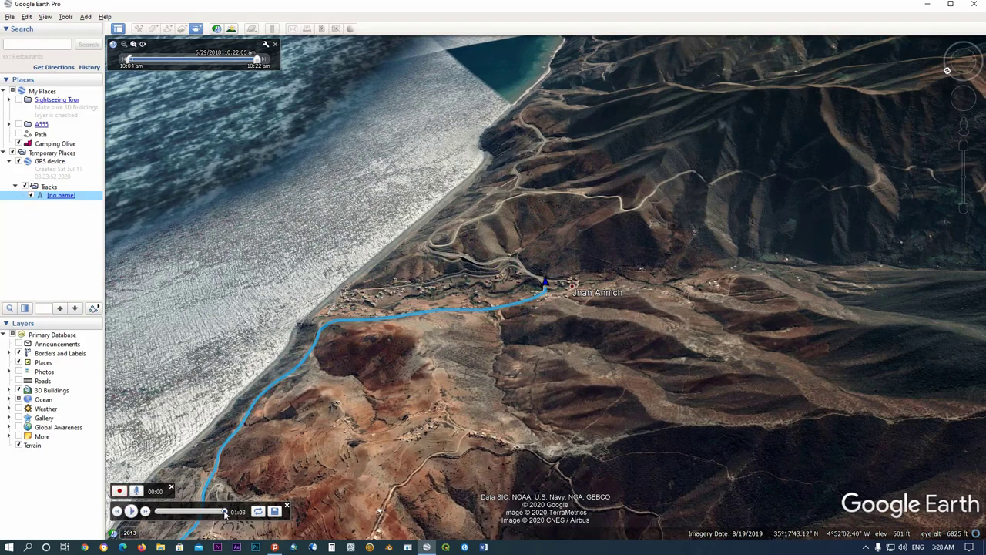
drag(225, 514, 158, 517)
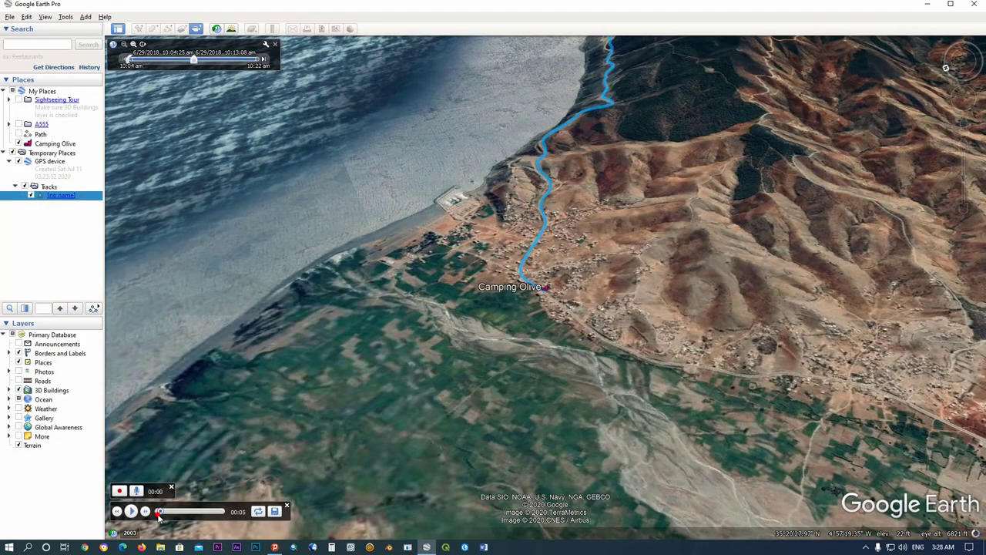
click(131, 510)
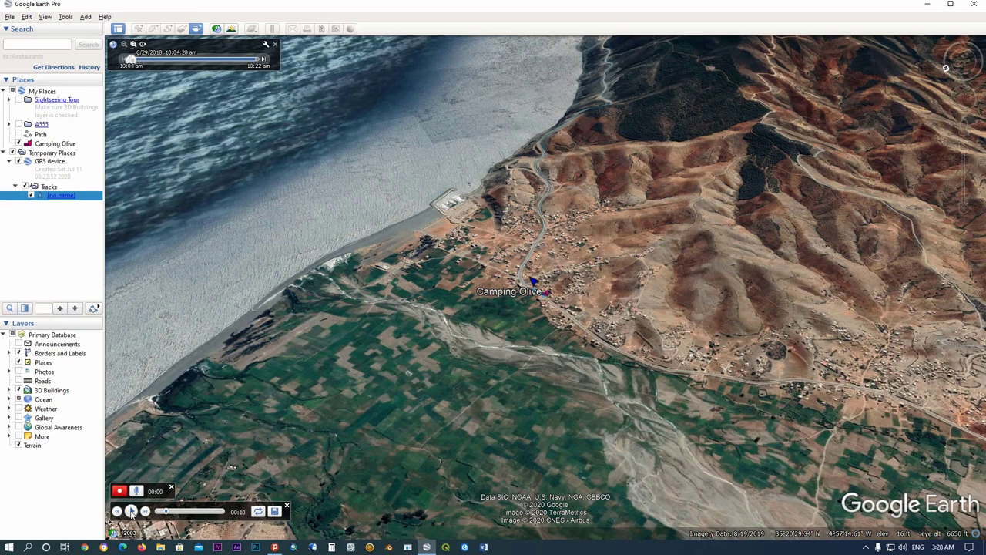
click(131, 511)
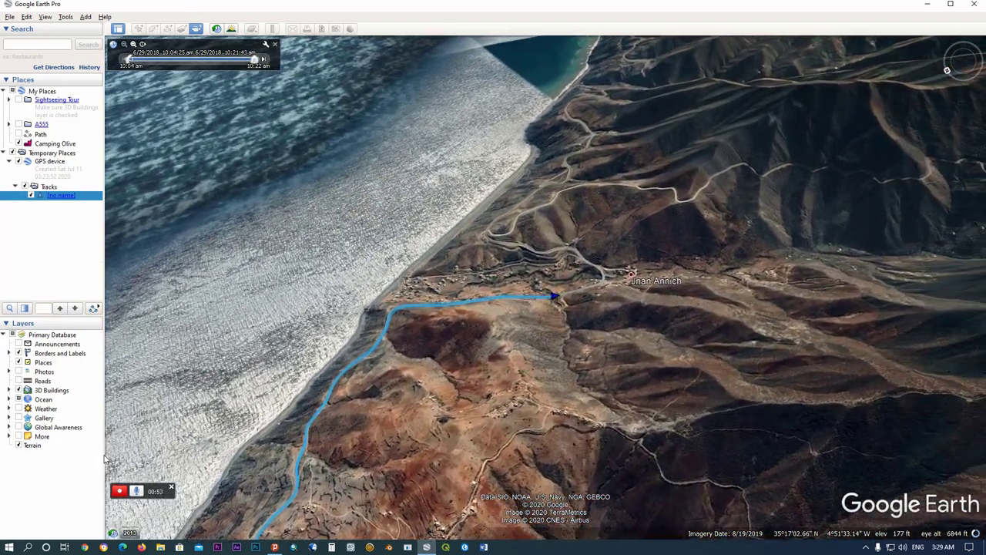
Stop recording and bring up the save dialog for the captured tour
mouse_move(108, 454)
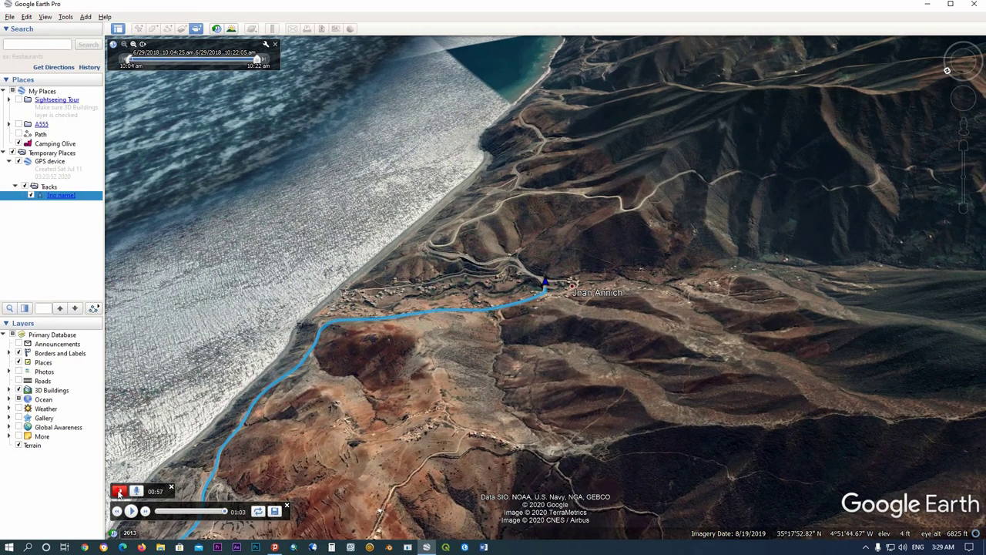
click(119, 491)
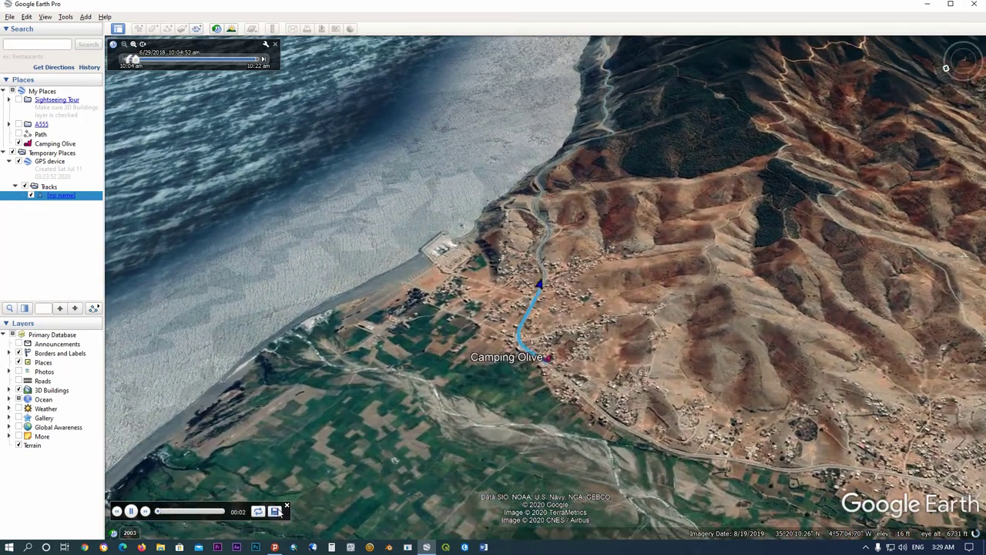
click(275, 511)
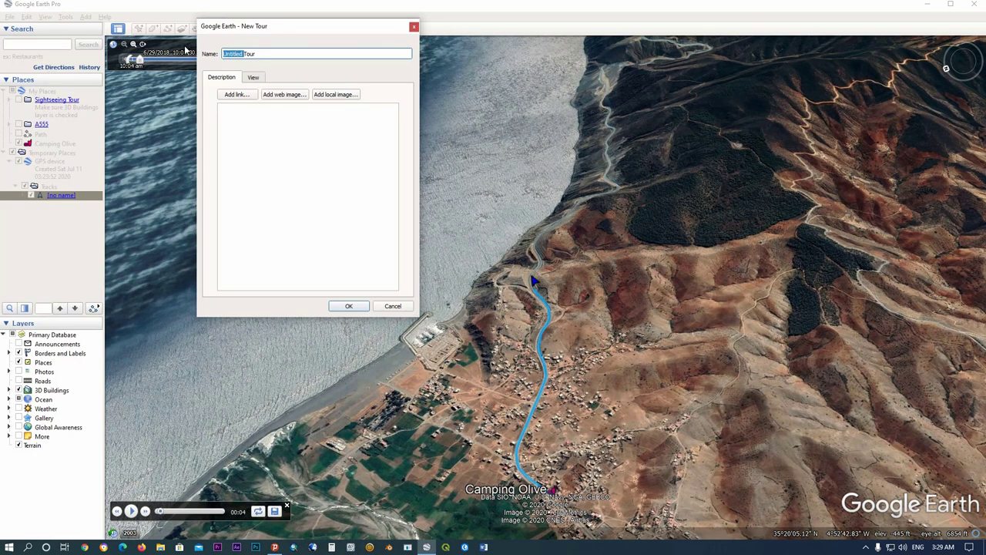
Name the recorded tour 'Tour1', save it, and close the tour player to show the full track
key(BackSpace)
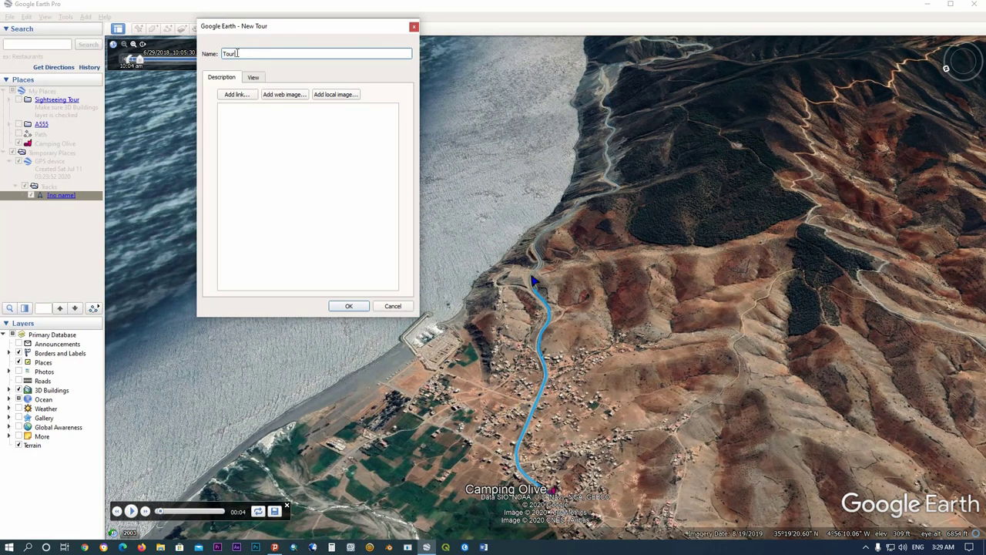
text(1)
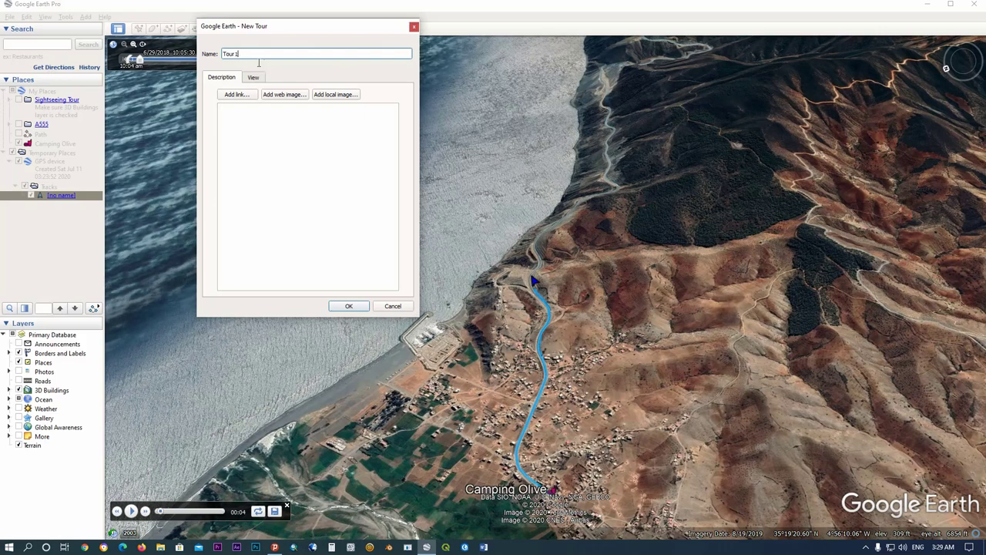
click(348, 305)
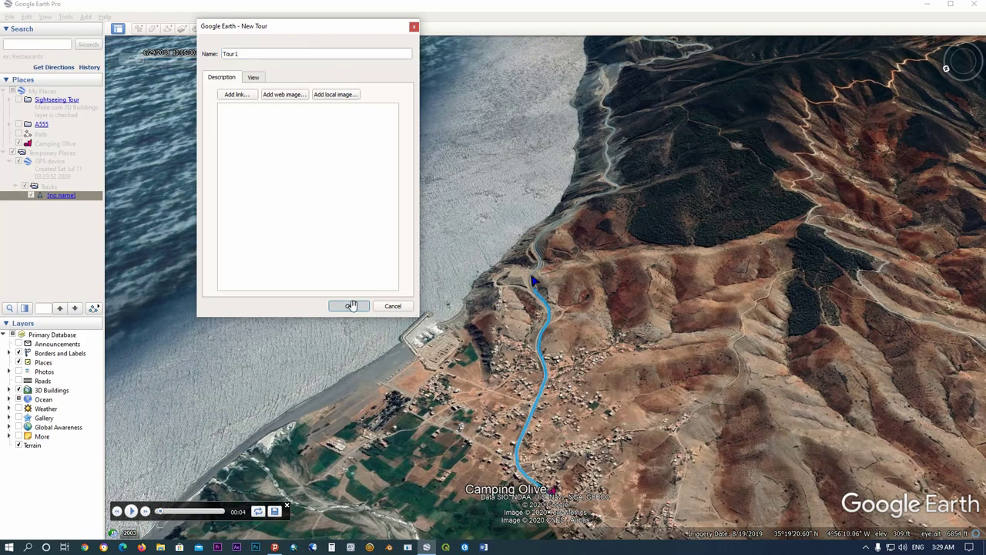
click(286, 507)
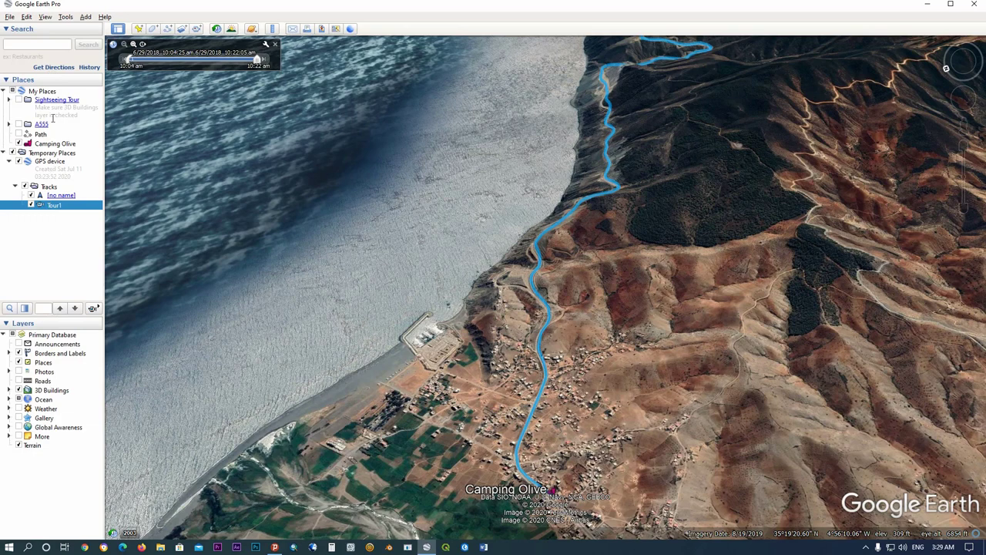
In Movie Maker, keep HD 720p and MJPEG (.mp4), set picture quality to High, and create the movie
click(65, 17)
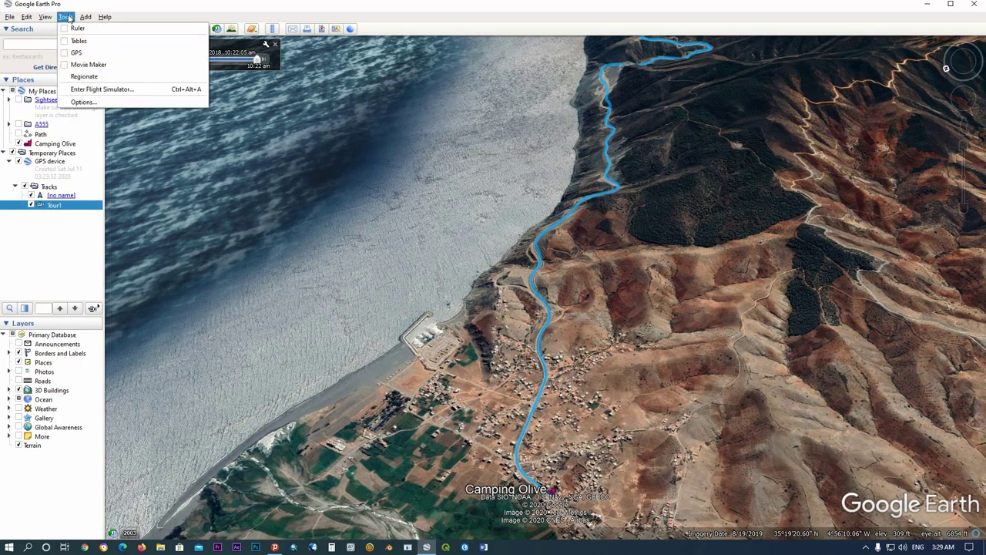
click(88, 65)
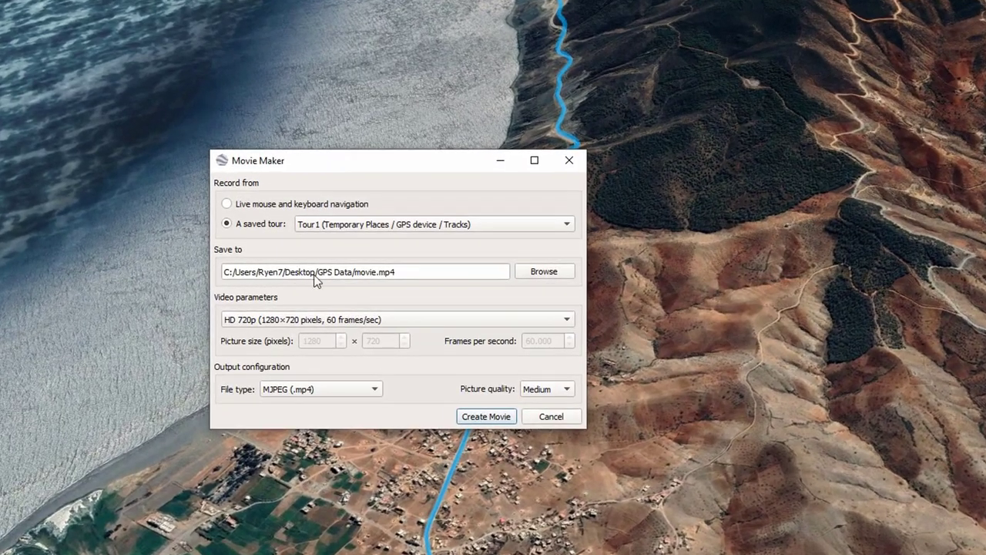
triple_click(409, 273)
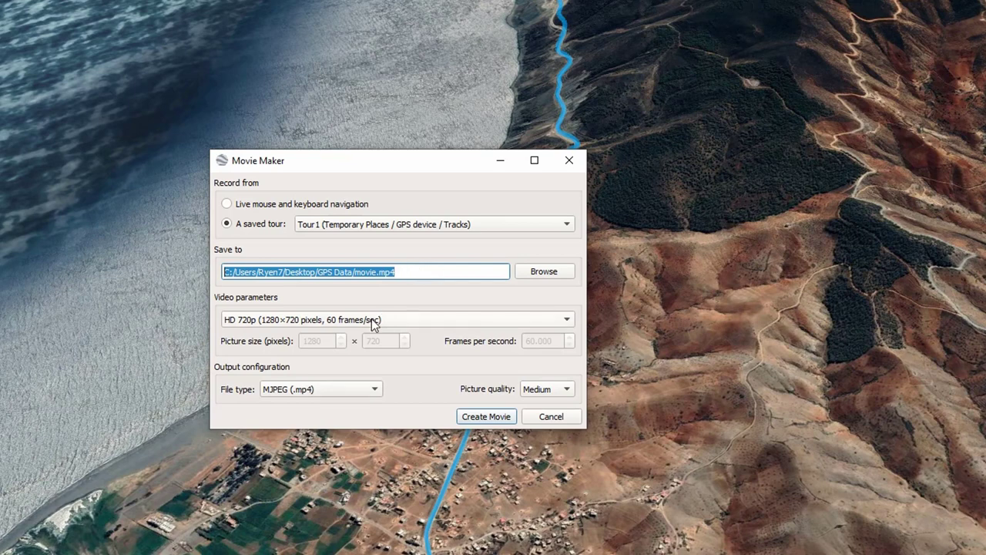
click(532, 323)
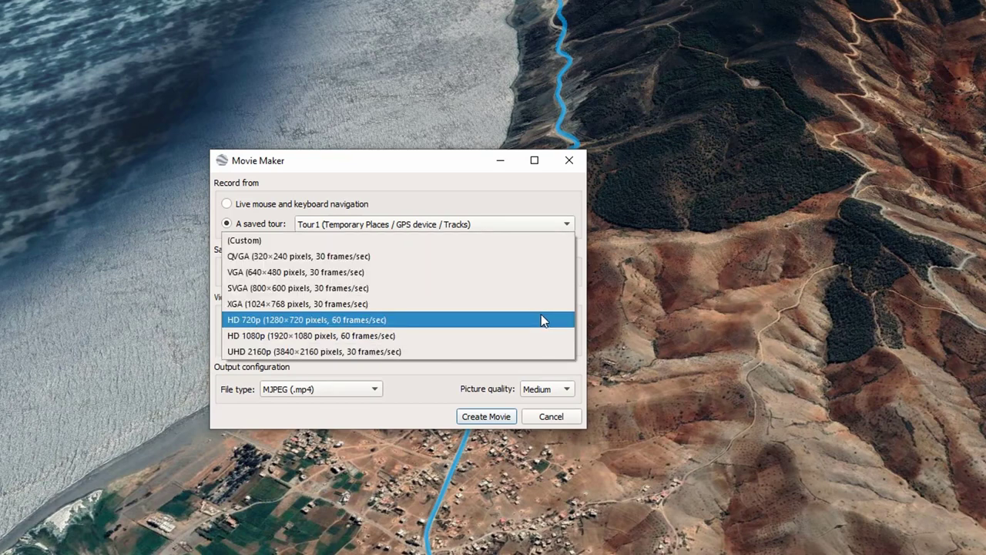
click(301, 321)
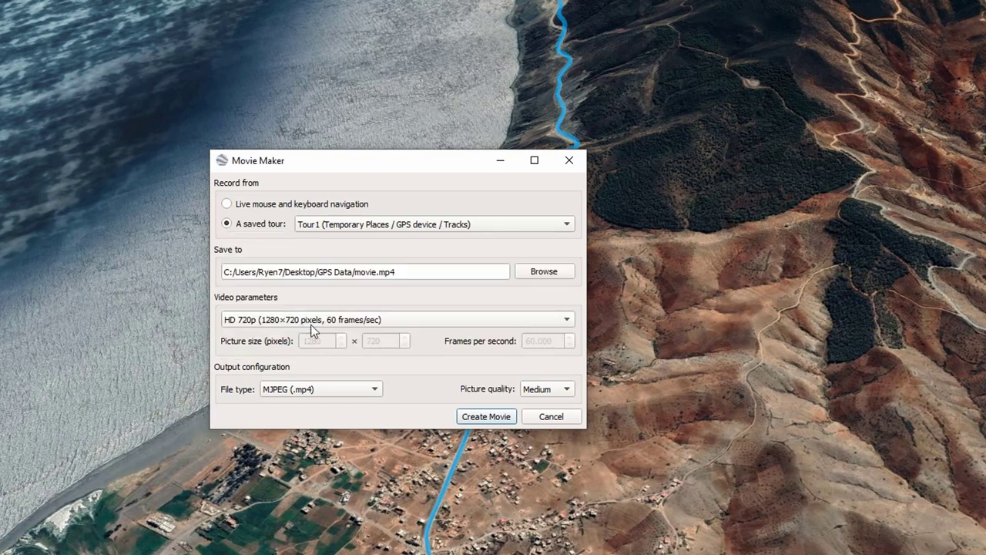
click(347, 389)
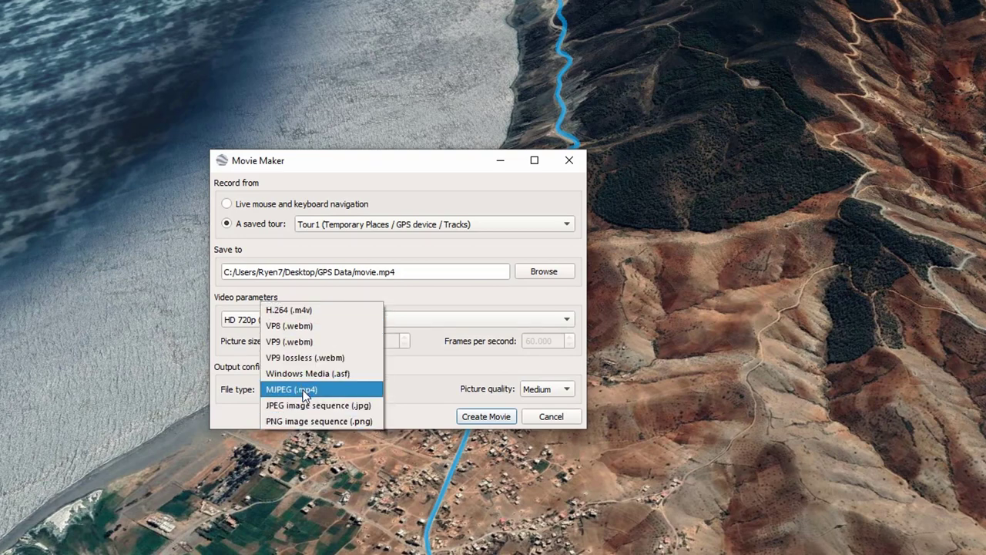
click(305, 393)
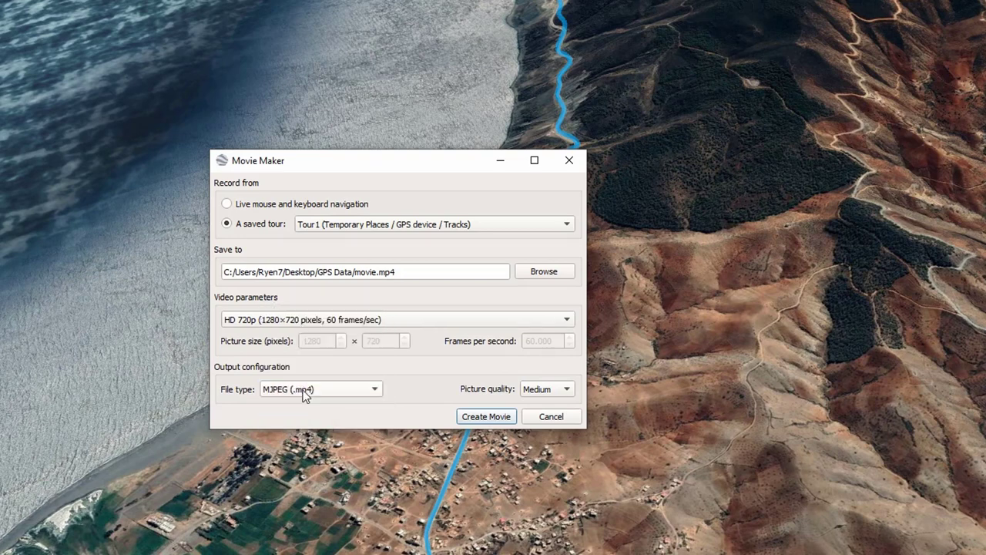
click(566, 390)
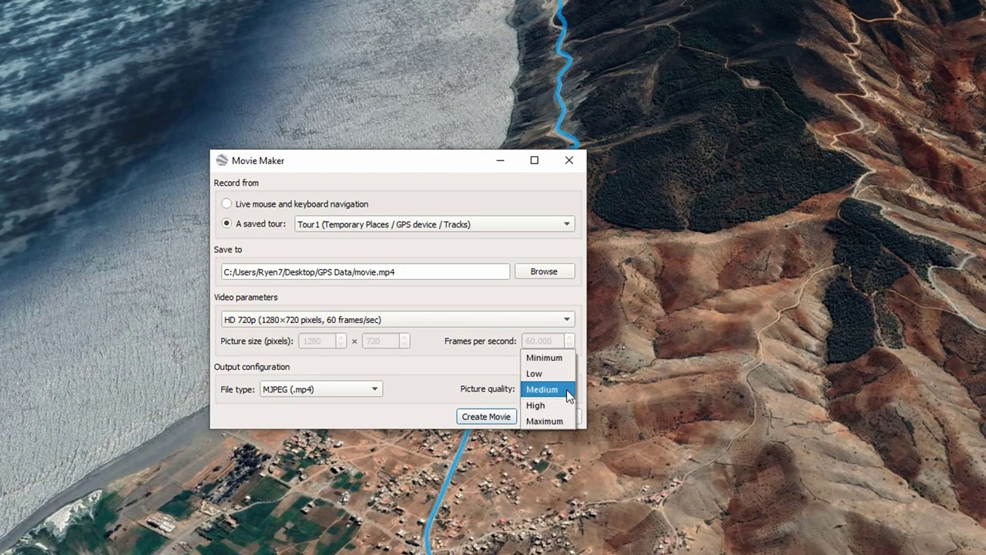
click(546, 403)
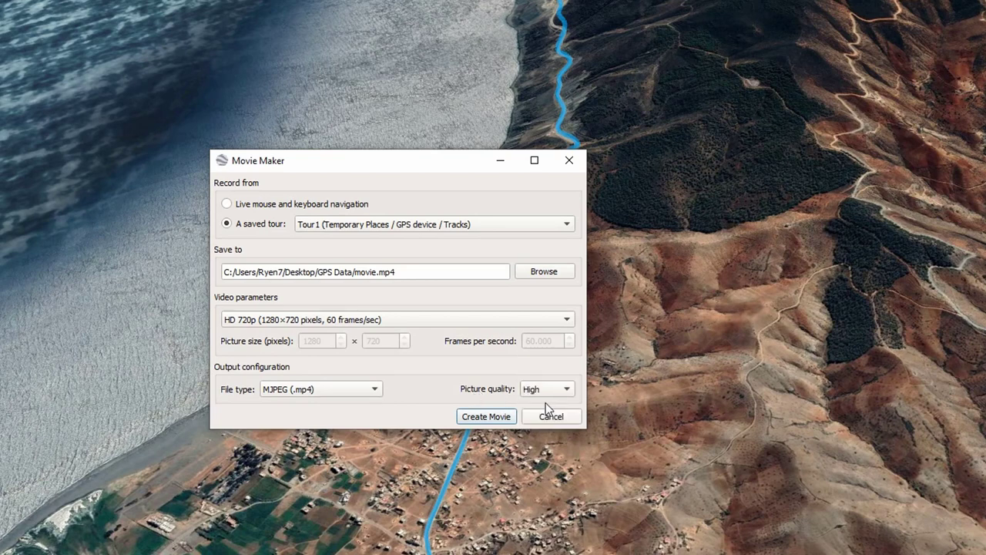
click(496, 417)
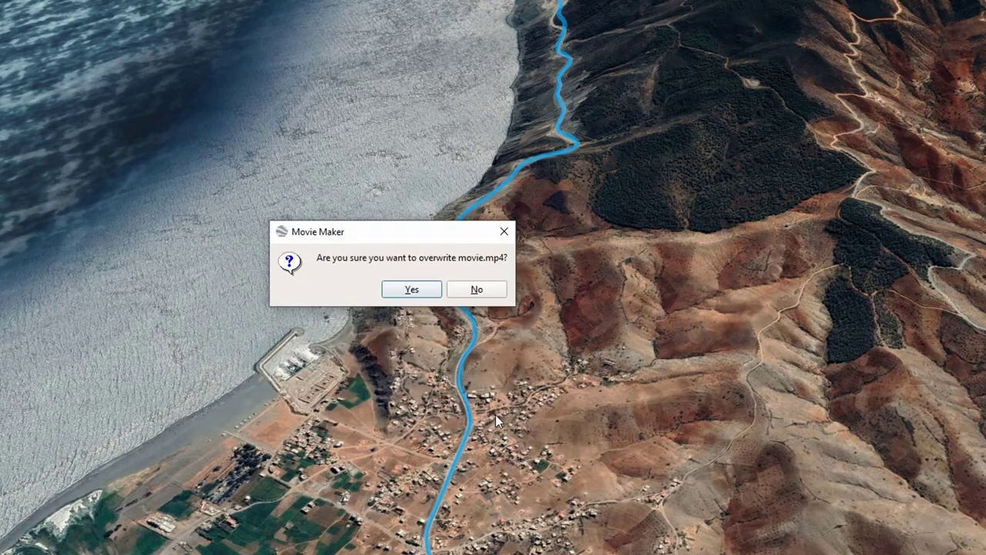
Overwrite the old movie.mp4, then select the new 357 MB movie file in the GPS Data folder
click(417, 290)
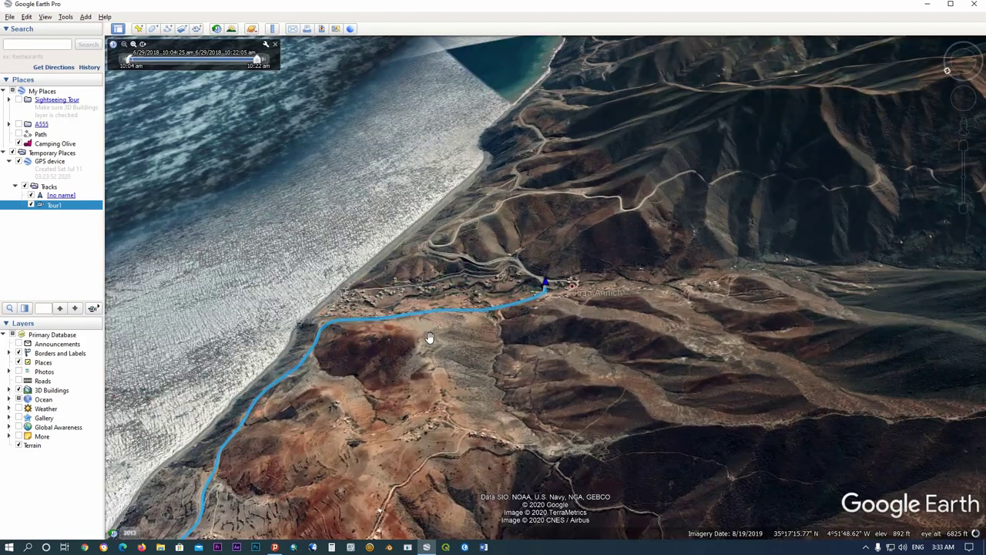
click(924, 6)
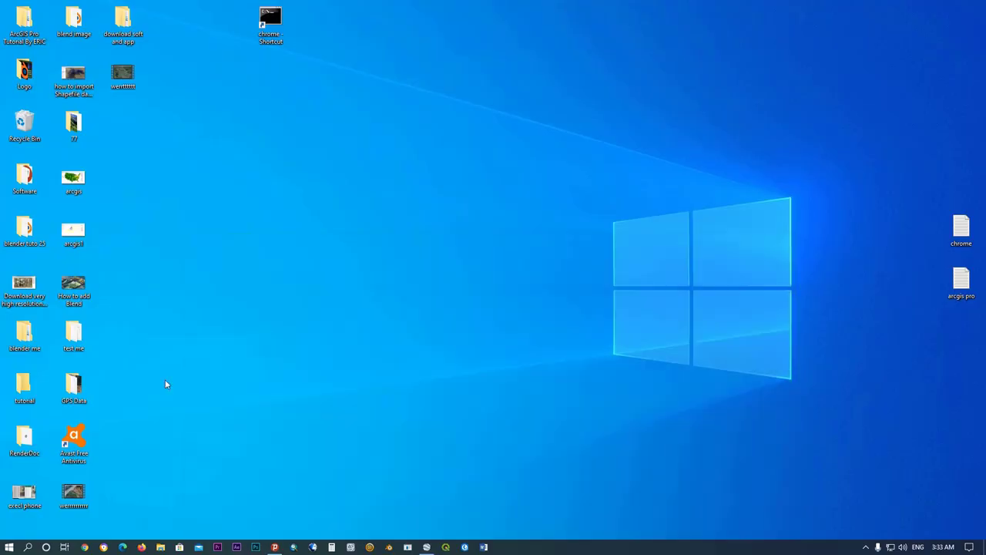
double_click(78, 385)
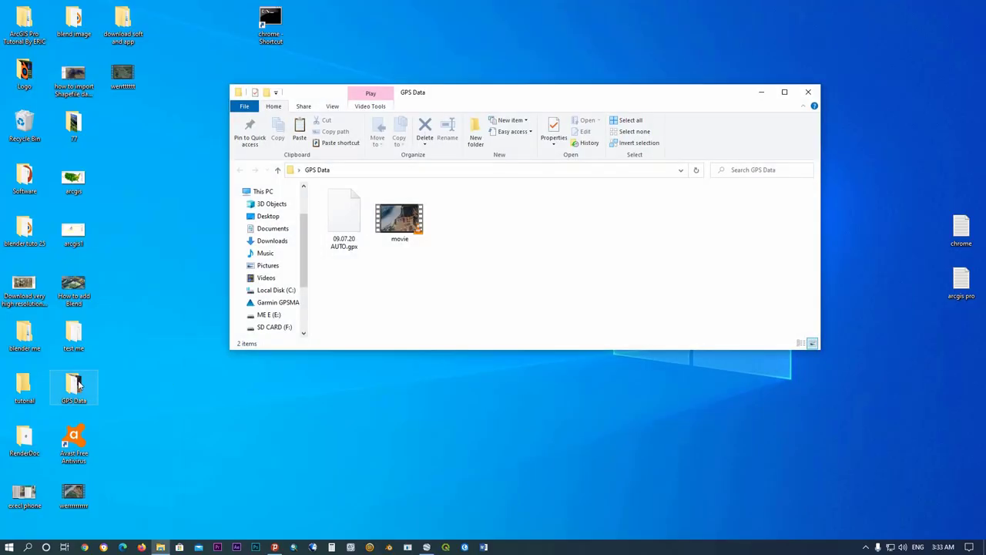
click(386, 233)
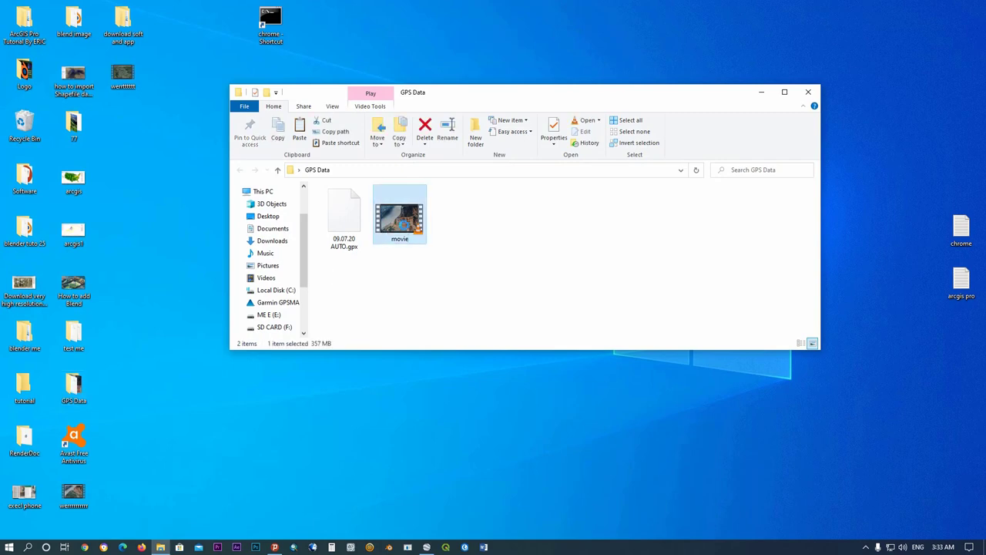
Play movie.mp4 in VLC to watch the 53-second flythrough near Camping Olive
double_click(403, 224)
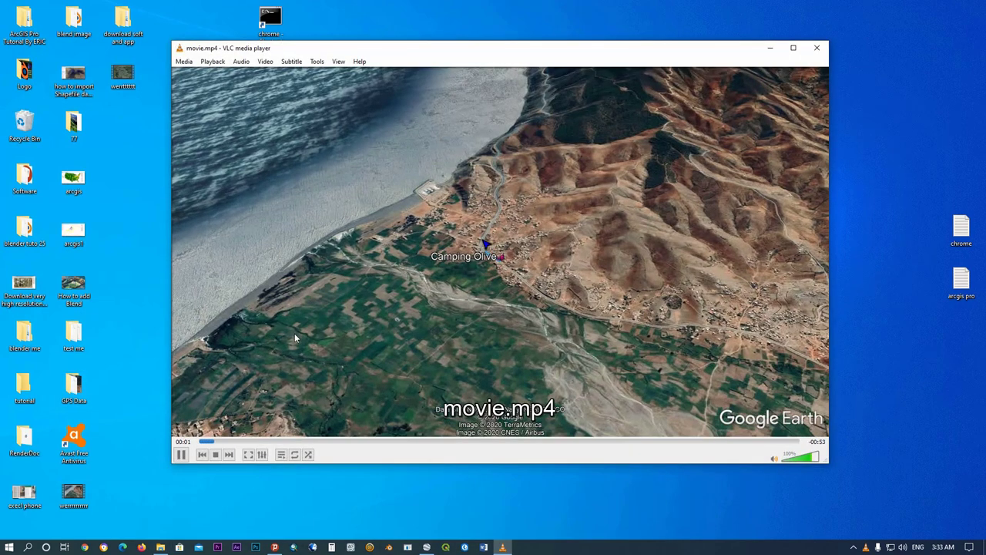